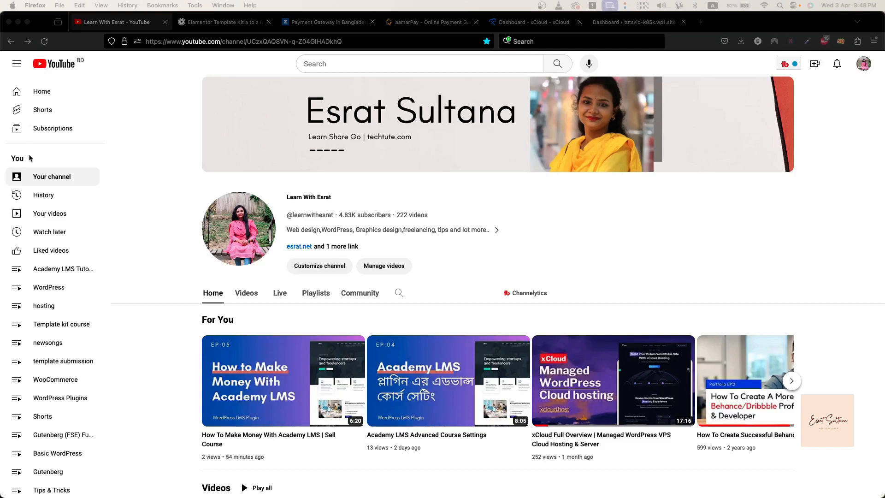
Switch to the SSLCOMMERZ website and review the payment gateway benefits cards on its home page
left_click(325, 22)
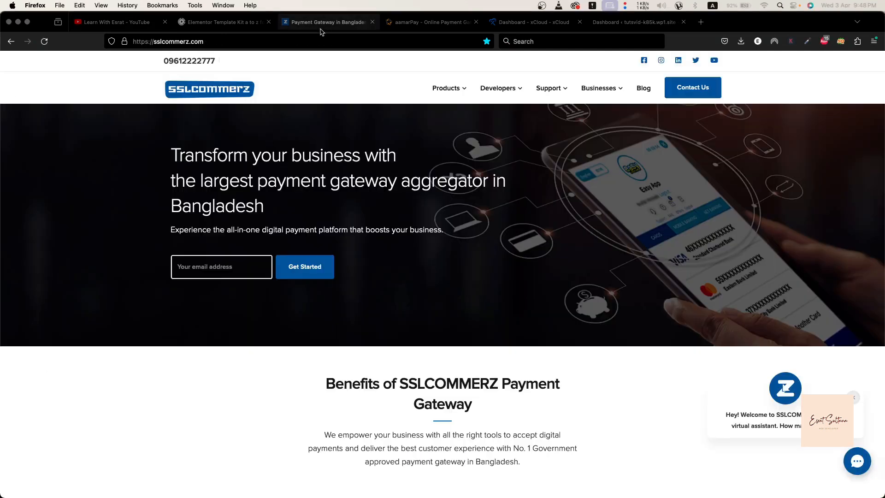
scroll(166, 206, "down", 2)
scroll(166, 207, "down", 5)
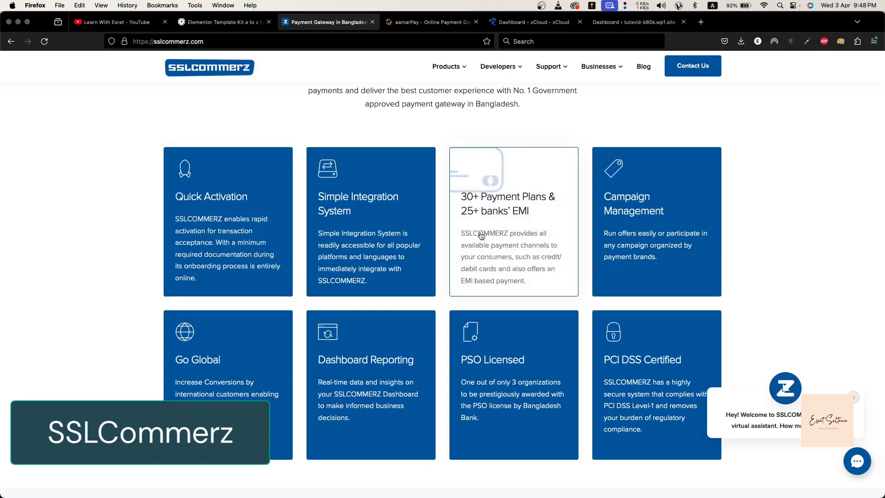
scroll(481, 236, "down", 1)
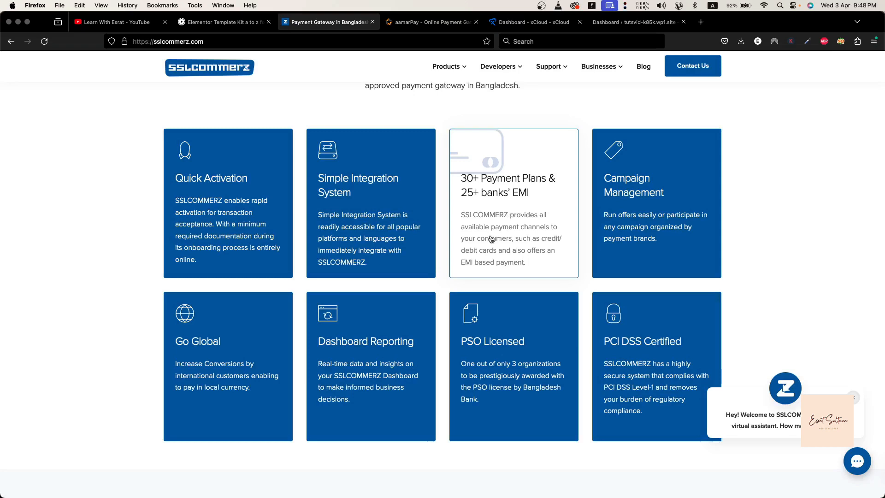
scroll(491, 239, "down", 3)
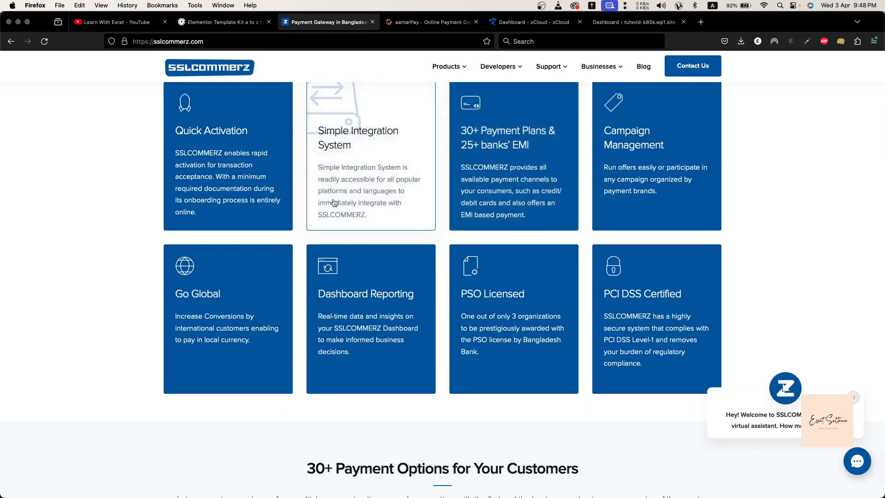
scroll(330, 295, "down", 3)
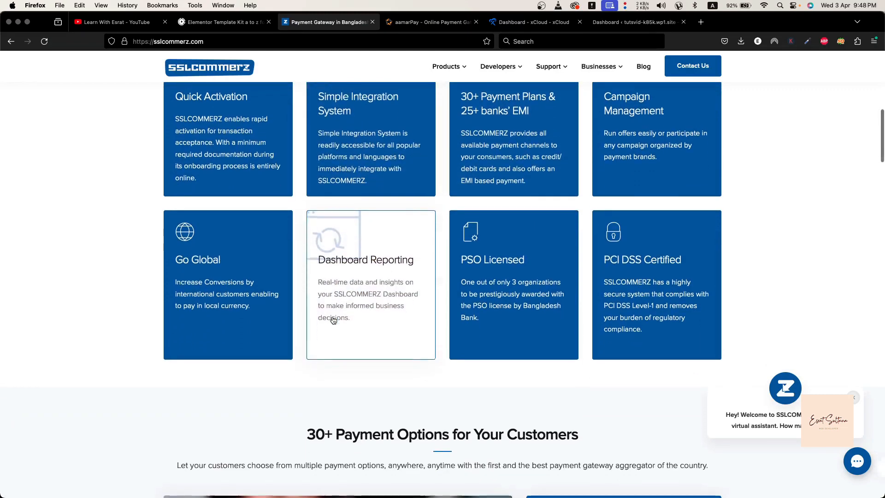
View the supported brands and banks under Mobile Banking, Internet Banking, E-Wallets and Easy Monthly Installments (EMI) in the payment options section
scroll(333, 320, "down", 5)
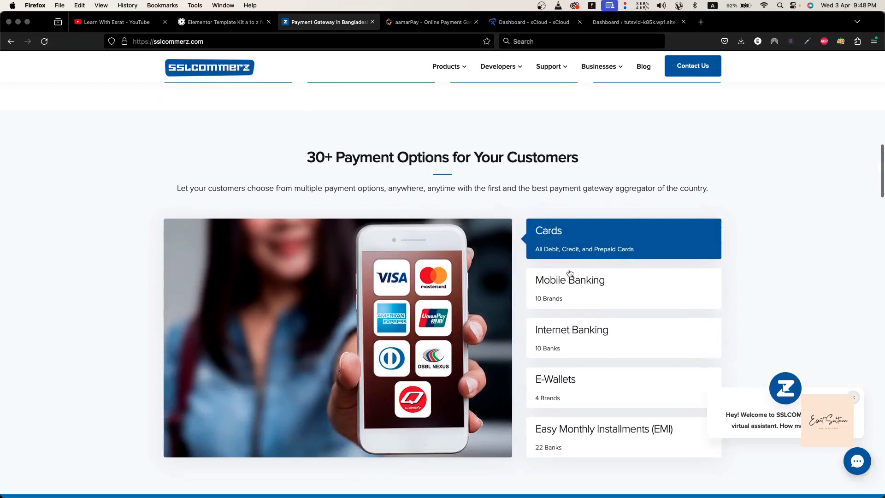
left_click(590, 286)
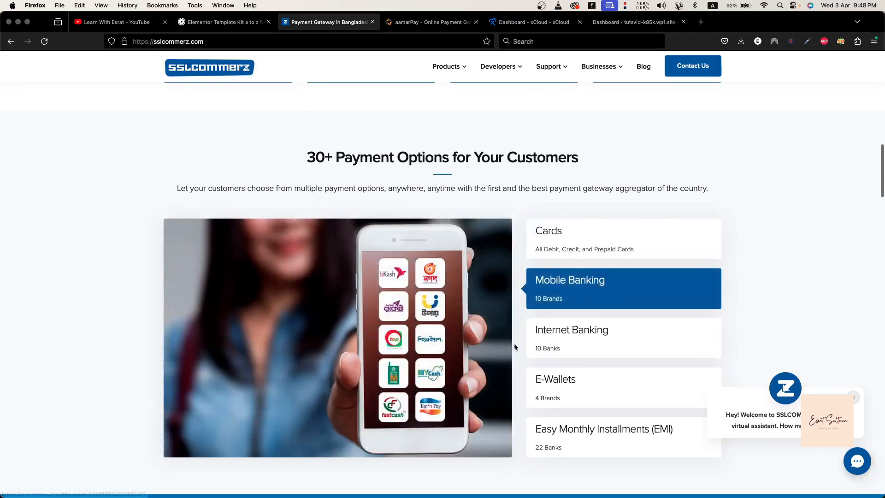
left_click(587, 358)
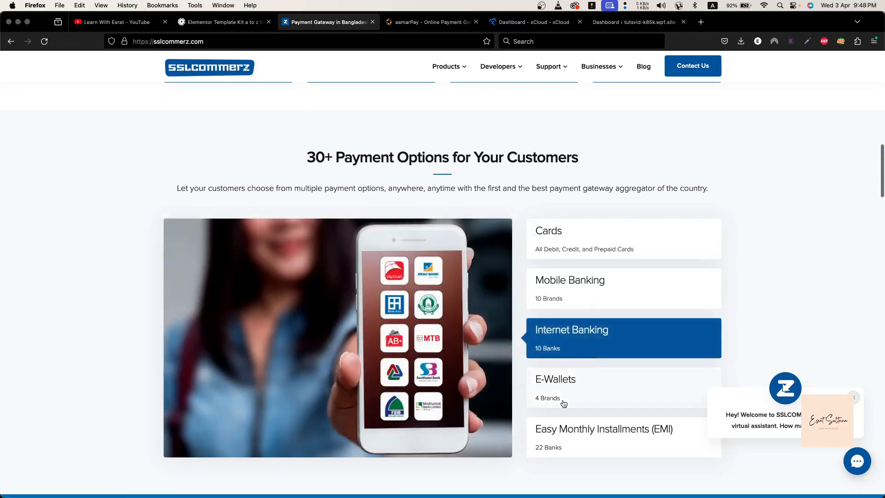
left_click(564, 404)
scroll(563, 404, "down", 1)
left_click(572, 369)
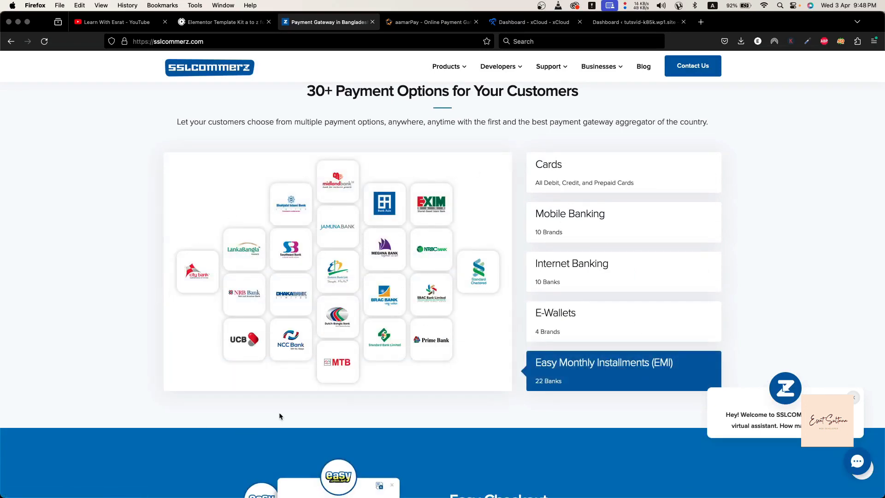
Examine the rest of the SSLCOMMERZ home page, from Easy Checkout and client testimonials through security, compliance and the footer links
scroll(279, 415, "down", 5)
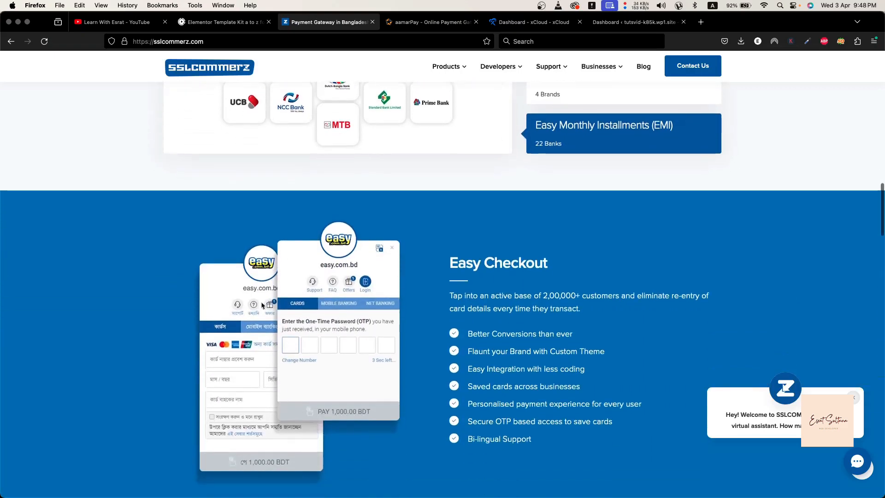
scroll(266, 364, "down", 1)
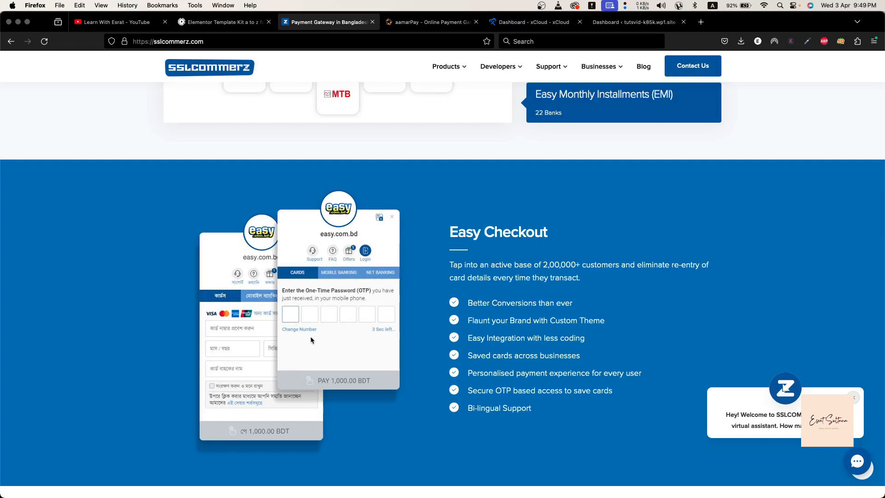
scroll(311, 336, "down", 5)
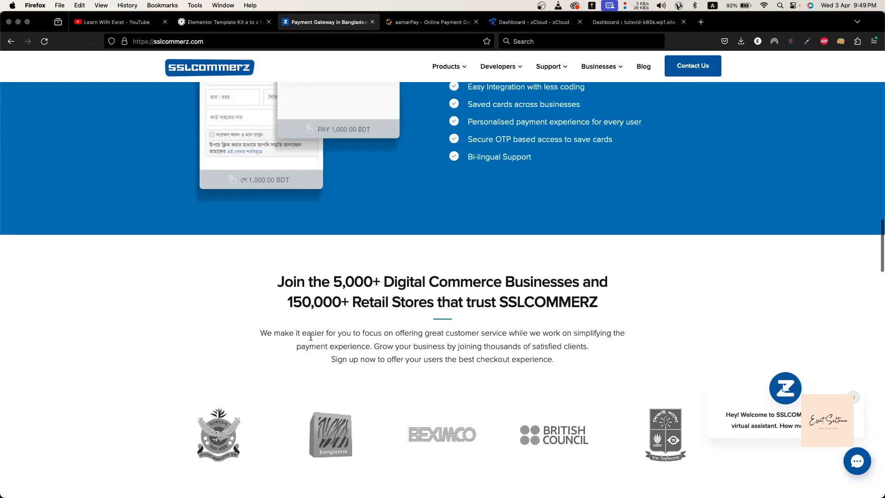
scroll(310, 336, "down", 6)
scroll(311, 336, "up", 2)
scroll(311, 336, "down", 10)
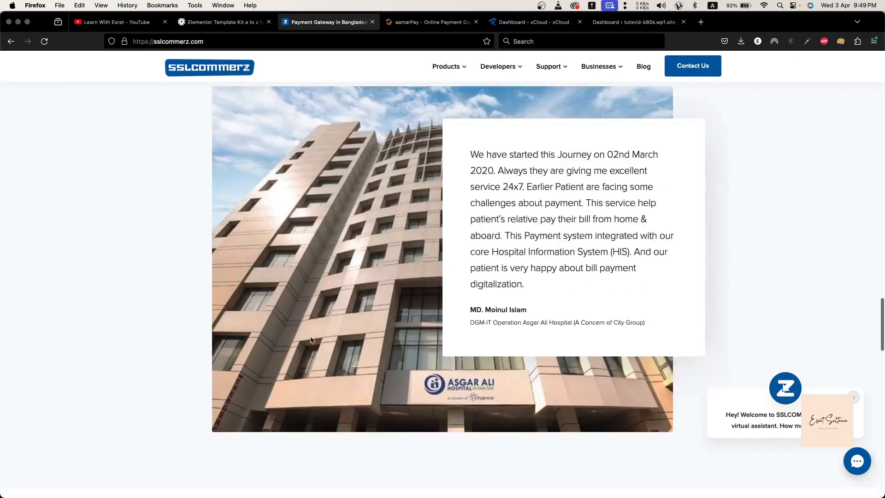
scroll(310, 341, "down", 6)
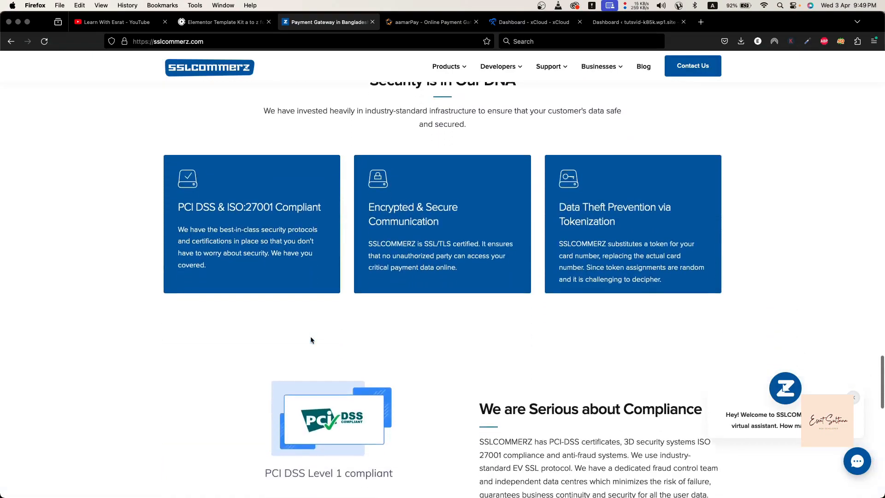
scroll(311, 340, "down", 7)
scroll(311, 340, "down", 3)
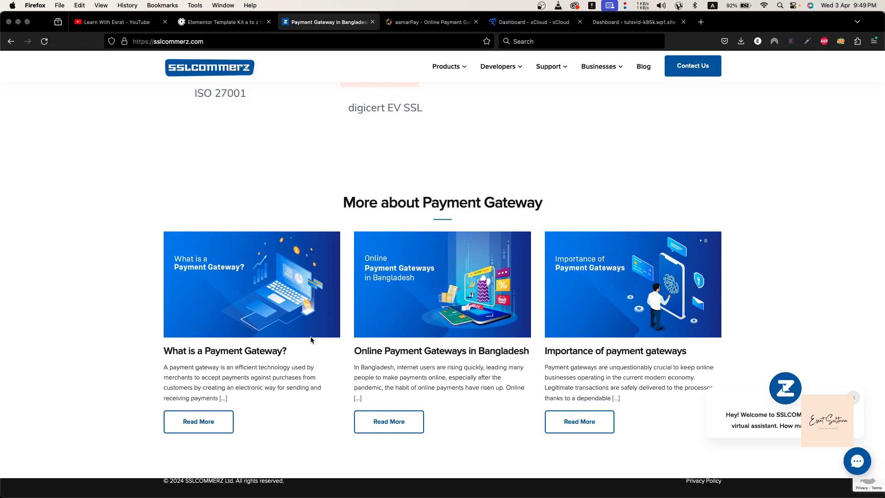
scroll(440, 349, "down", 4)
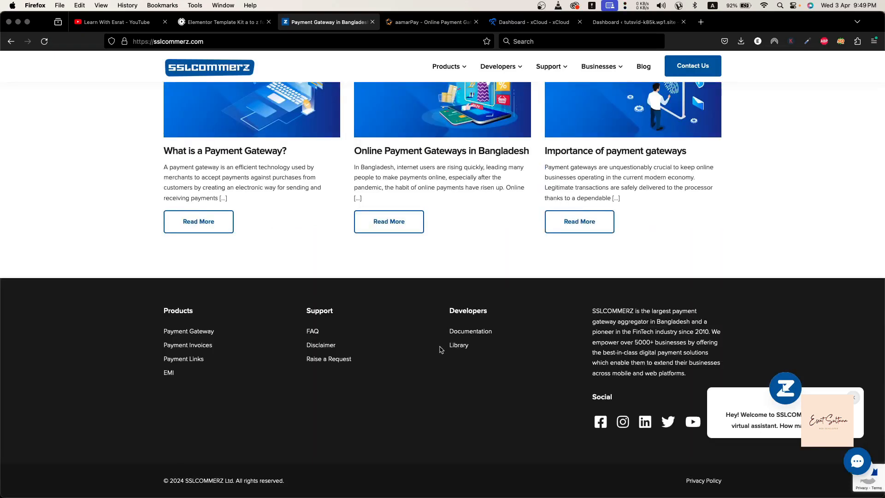
Look at the merchant login and registration options under Businesses and skim the SSLCOMMERZ home page again
scroll(440, 349, "up", 15)
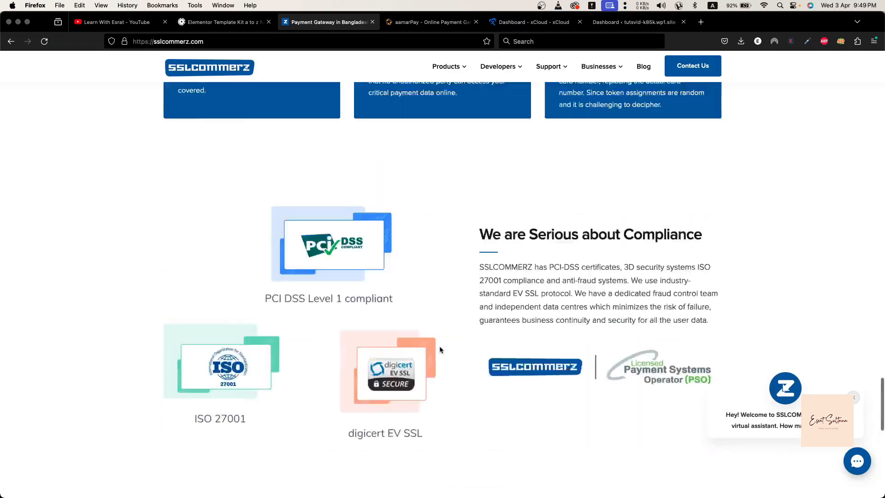
scroll(440, 349, "up", 20)
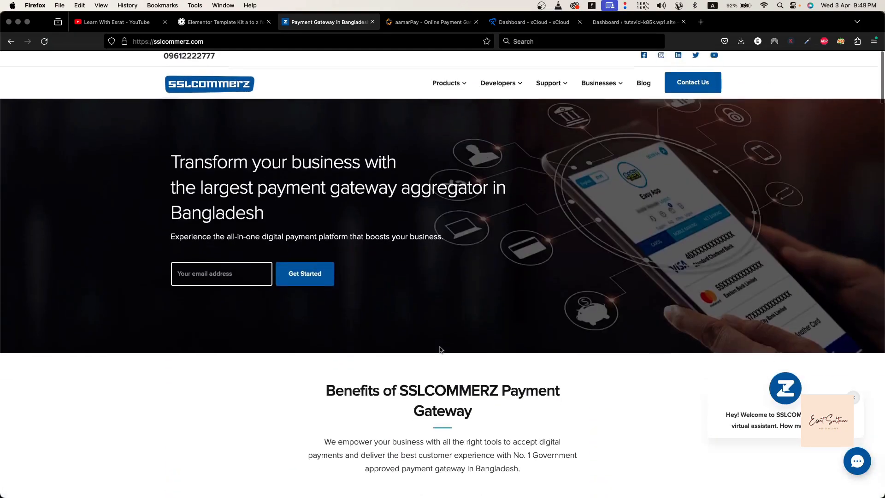
mouse_move(616, 94)
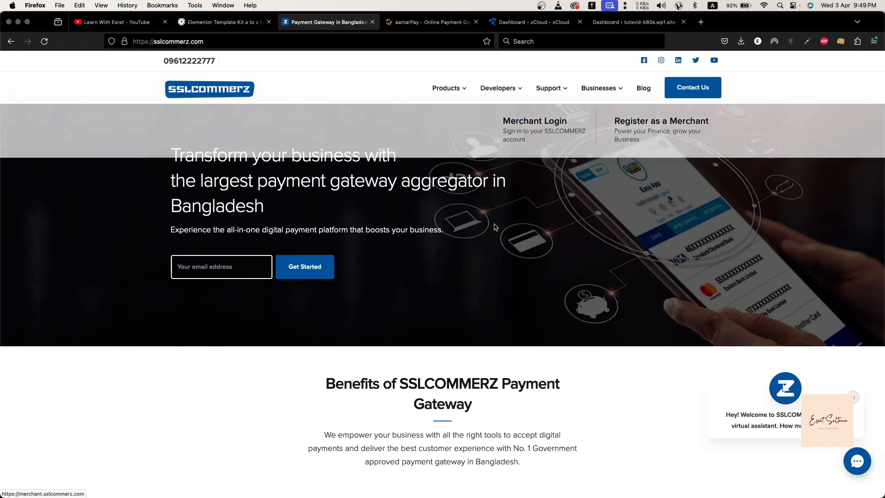
scroll(495, 227, "down", 15)
scroll(495, 227, "down", 10)
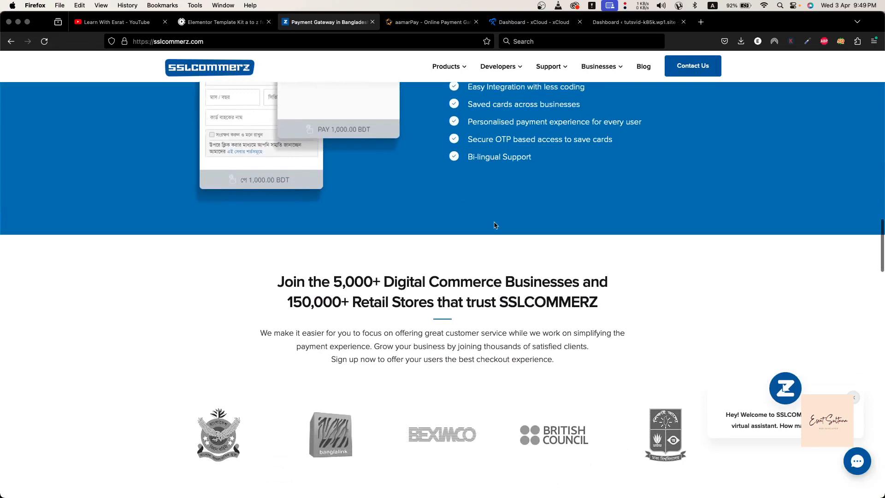
scroll(494, 226, "up", 20)
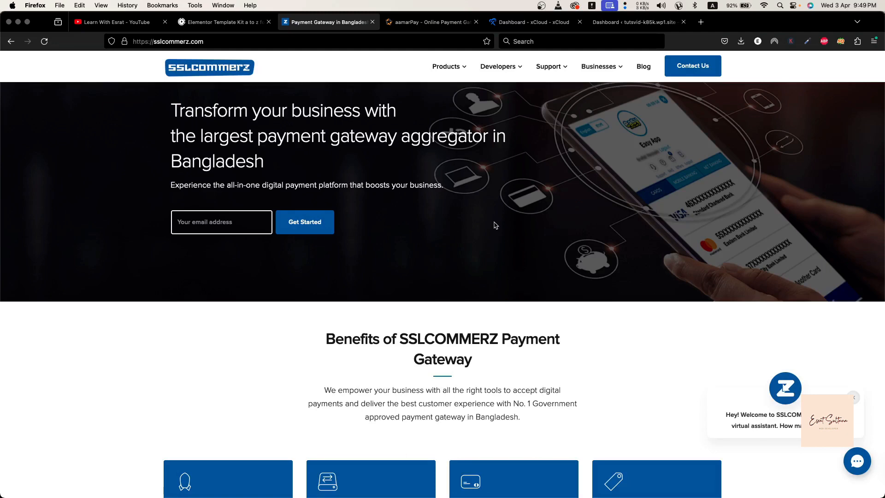
scroll(495, 225, "up", 2)
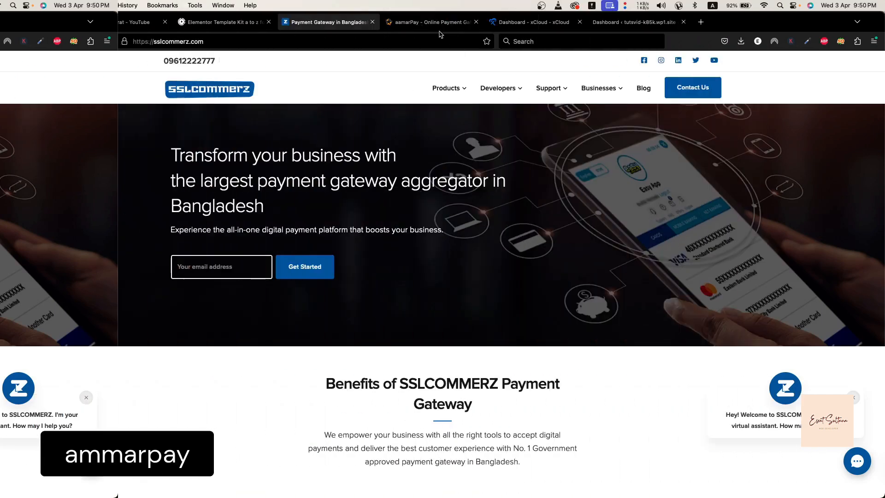
Switch to the aamarPay website, open its Pricing page and compare the aamarEducation, aamarSME and aamarGrowth plans
left_click(434, 23)
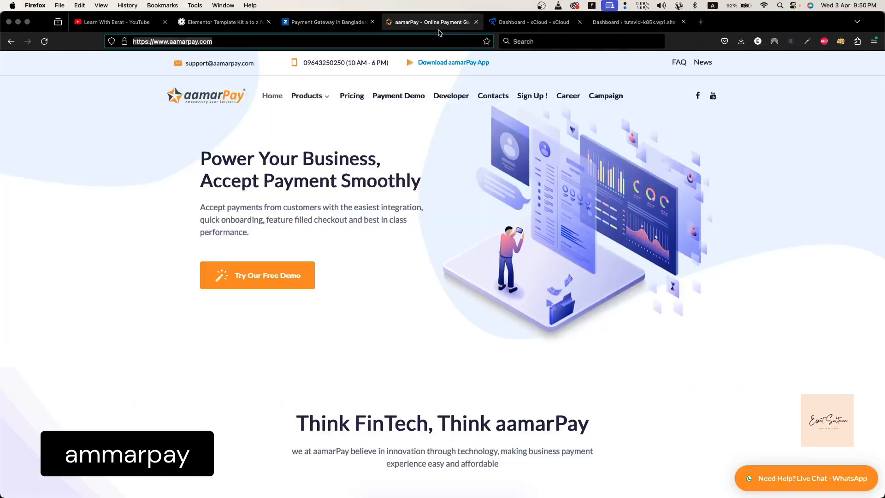
left_click(359, 96)
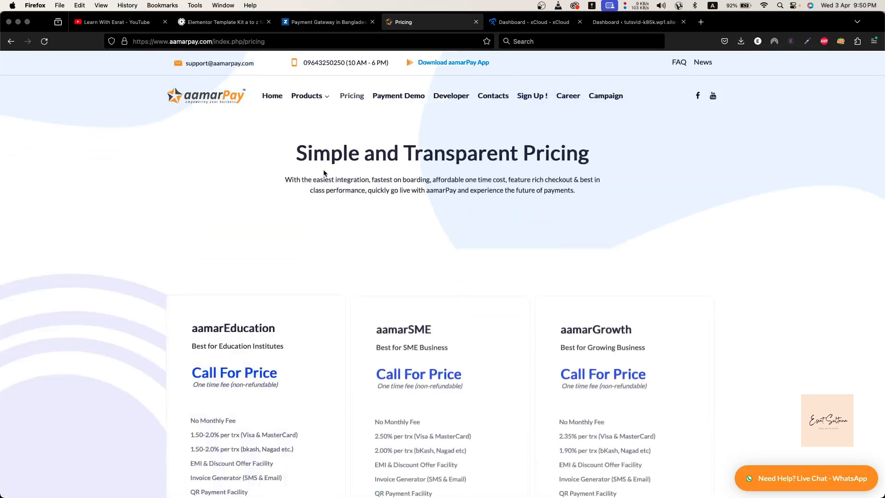
scroll(324, 173, "down", 6)
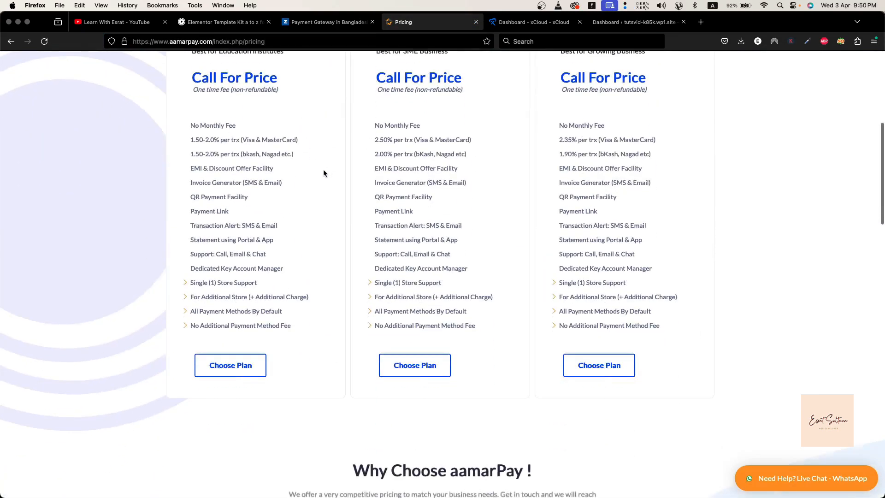
scroll(153, 196, "up", 2)
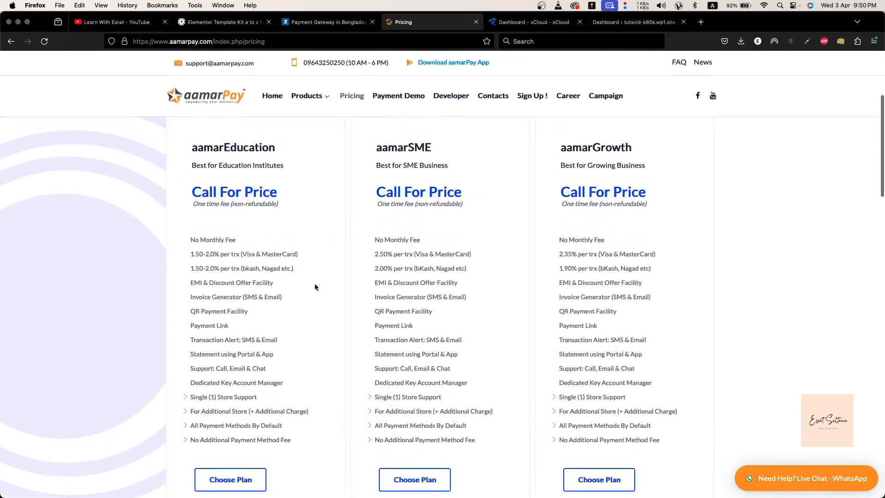
scroll(315, 287, "down", 2)
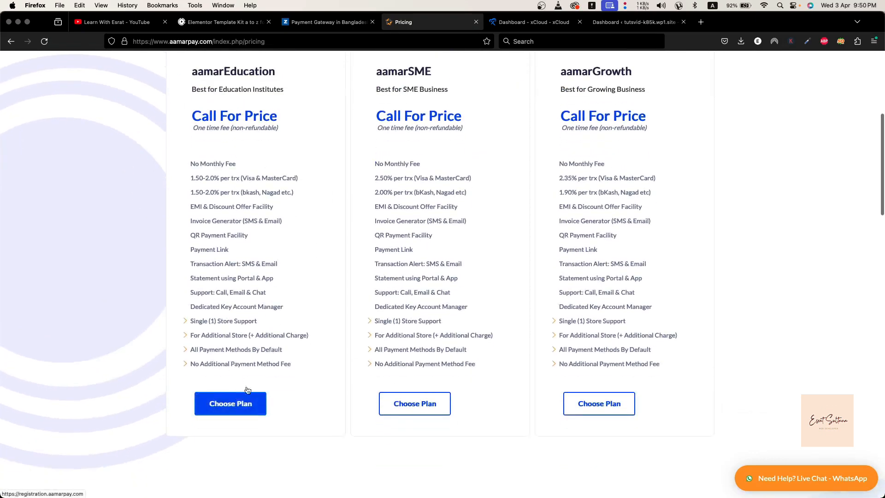
scroll(247, 406, "down", 2)
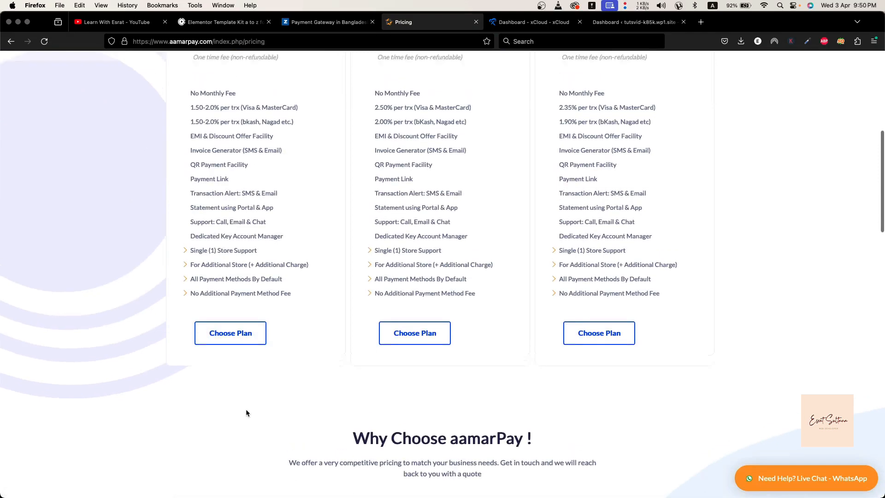
scroll(247, 413, "up", 1)
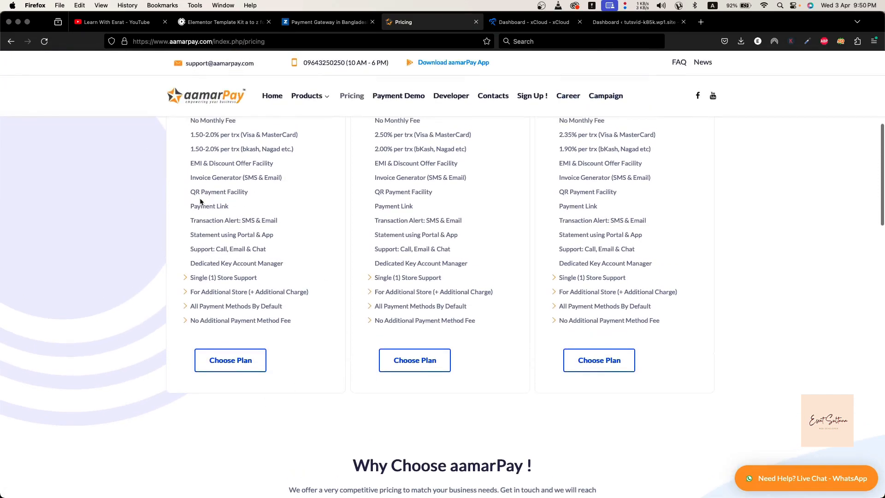
scroll(196, 201, "up", 1)
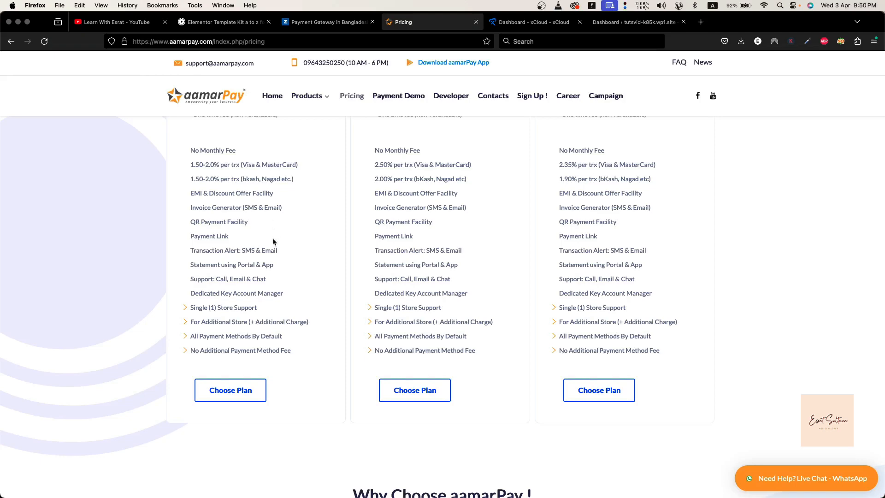
Review the reasons to choose aamarPay and the required documents in its getting-started FAQ, highlighting "Trade license"
scroll(273, 240, "down", 7)
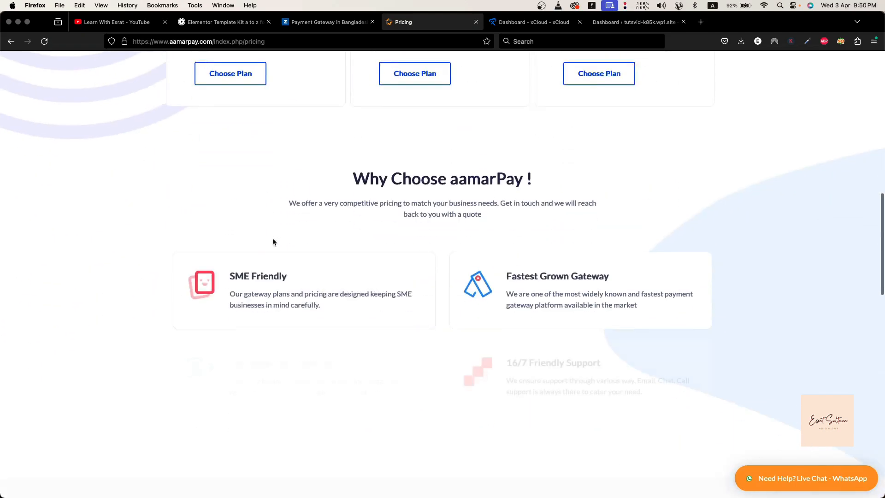
scroll(273, 242, "down", 2)
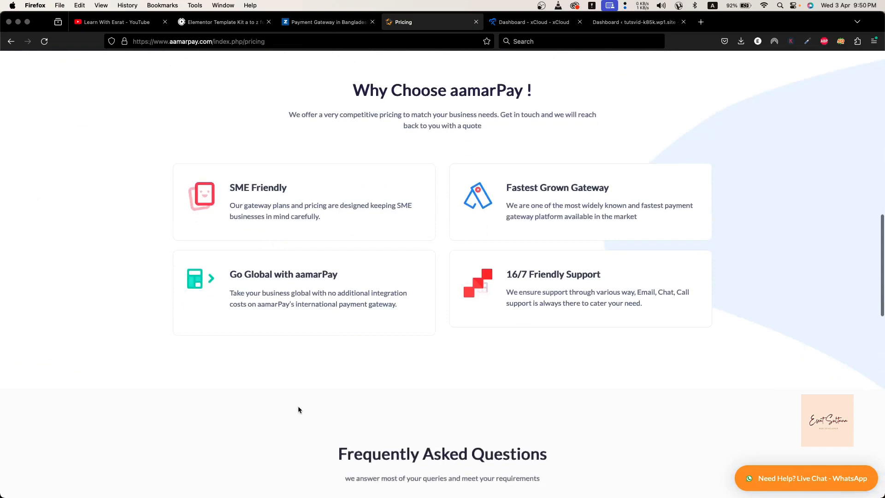
scroll(298, 409, "down", 8)
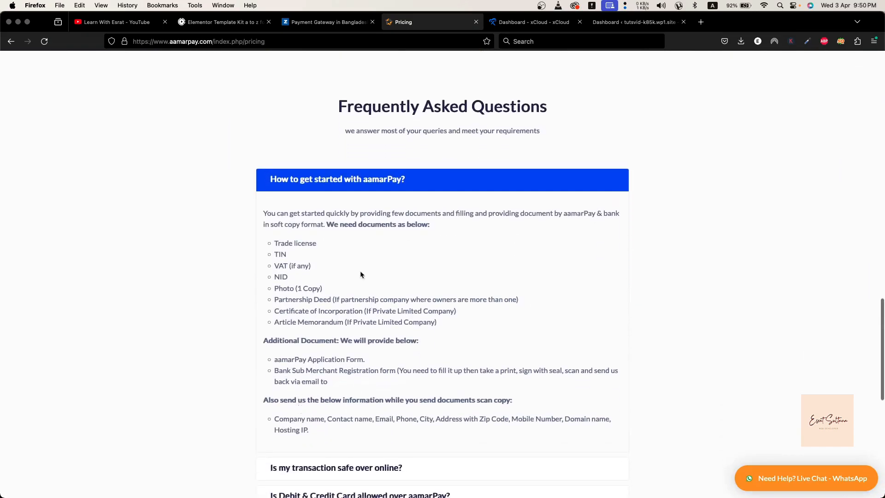
left_click_drag(275, 243, 317, 243)
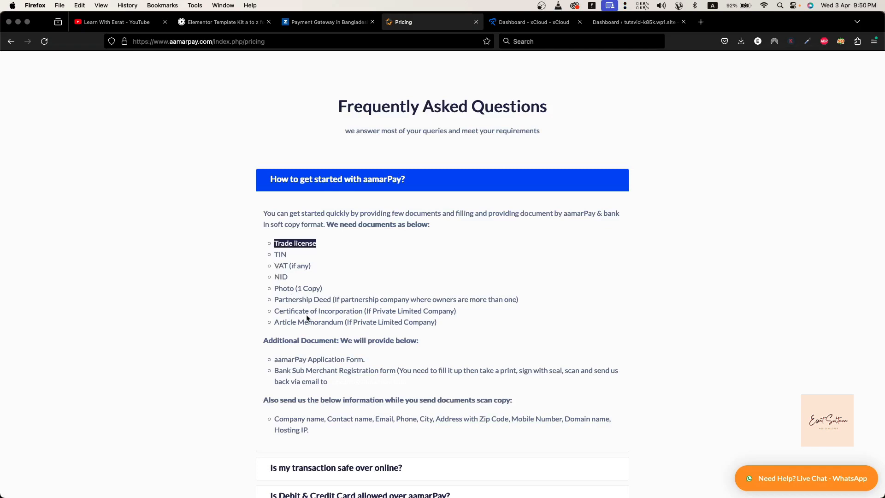
scroll(295, 356, "down", 3)
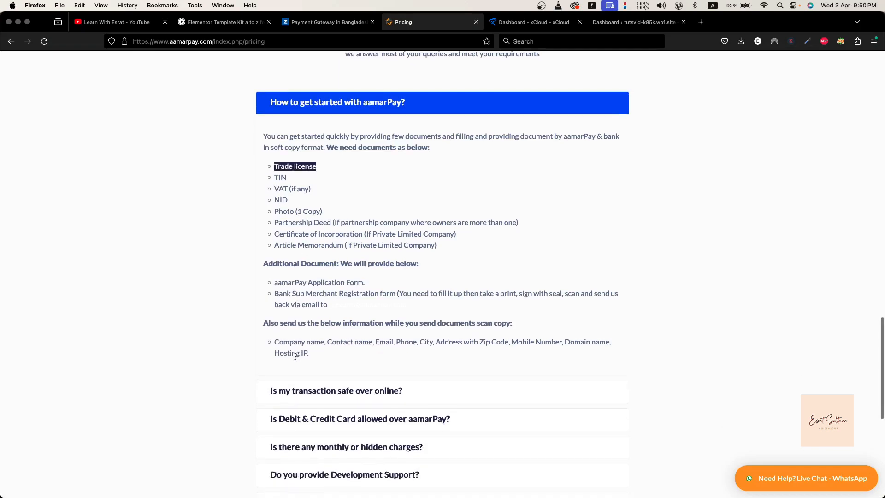
Skim the remaining aamarPay FAQ questions down to the footer and return to the getting-started documents
scroll(295, 356, "down", 8)
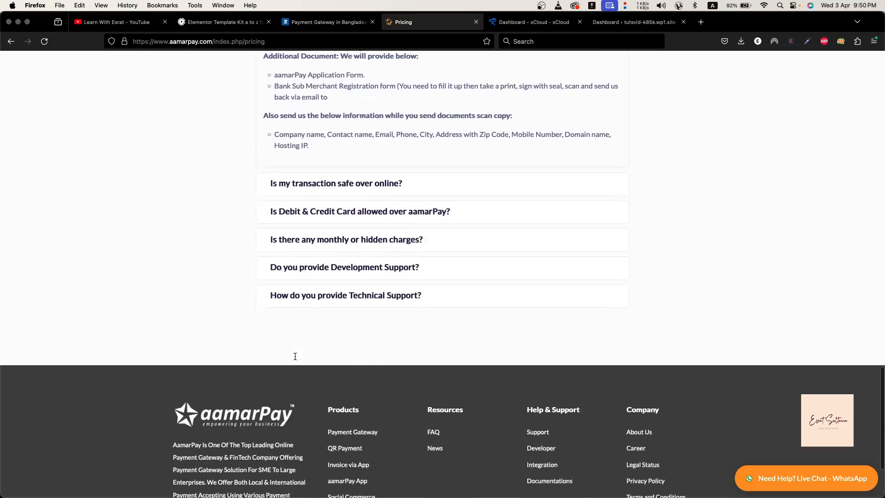
scroll(295, 356, "up", 15)
scroll(295, 357, "up", 15)
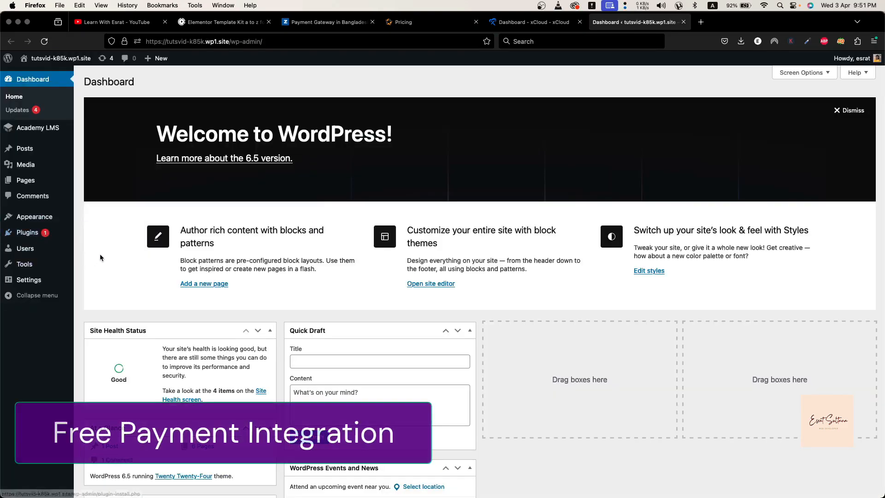
In the WordPress admin site, start adding a new plugin and search the plugin directory for "bkash"
left_click(100, 253)
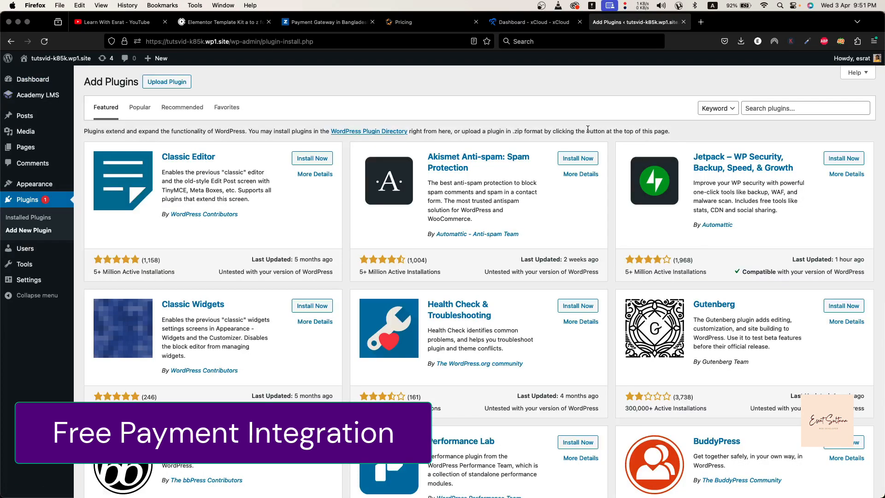
left_click(776, 110)
type("bkash")
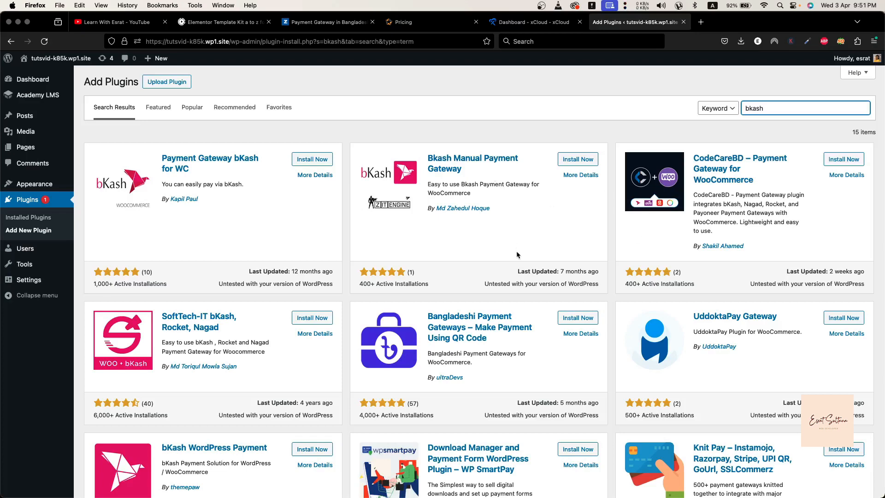
Browse the bKash plugin results, then install and activate "Bangladeshi Payment Gateways – Make Payment Using QR Code"
scroll(519, 252, "down", 2)
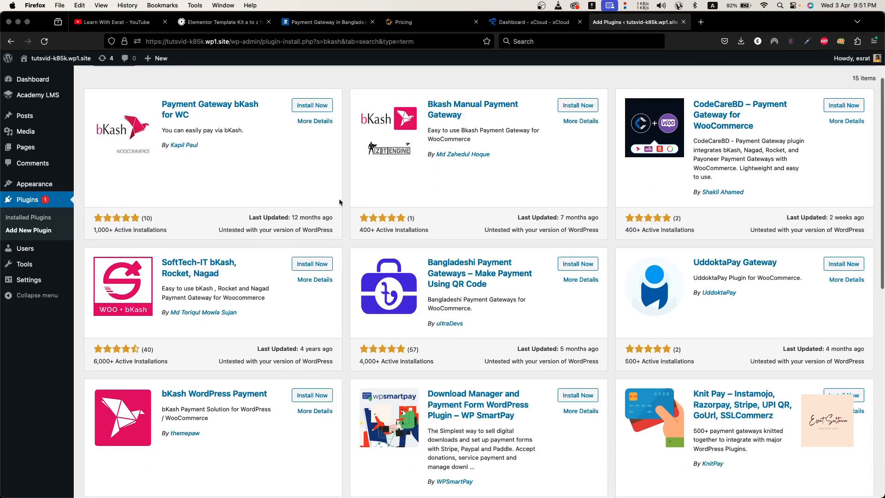
scroll(221, 287, "down", 2)
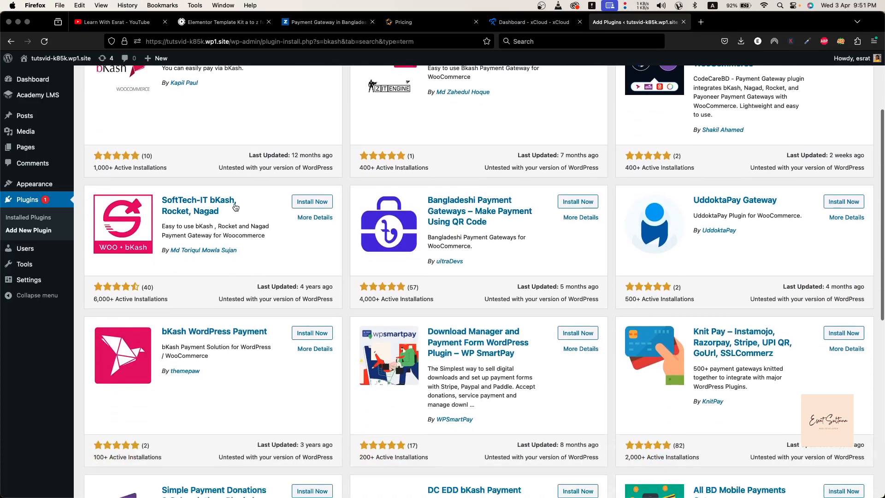
scroll(237, 235, "up", 1)
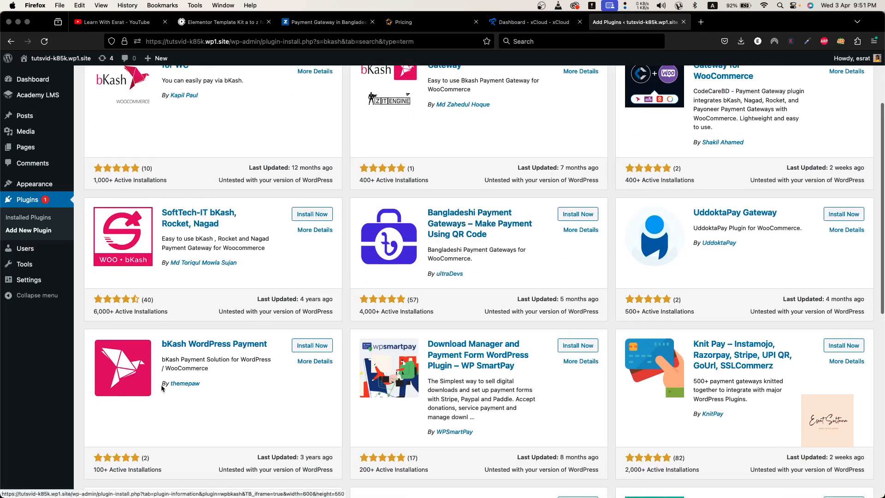
scroll(161, 385, "down", 2)
scroll(229, 320, "up", 2)
scroll(229, 321, "down", 5)
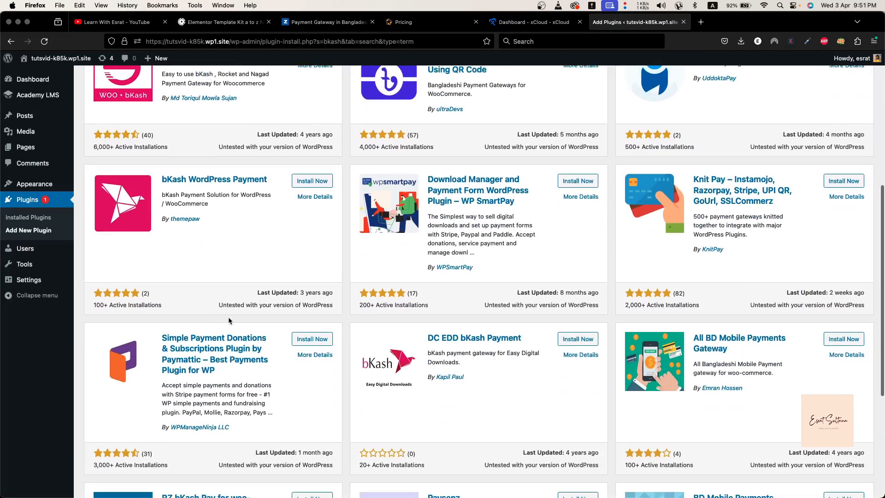
scroll(229, 321, "up", 2)
scroll(229, 321, "up", 5)
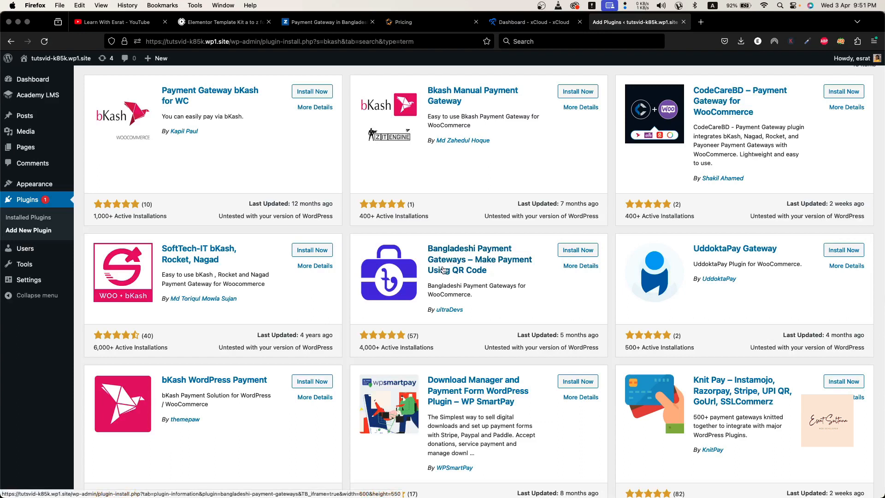
left_click(574, 251)
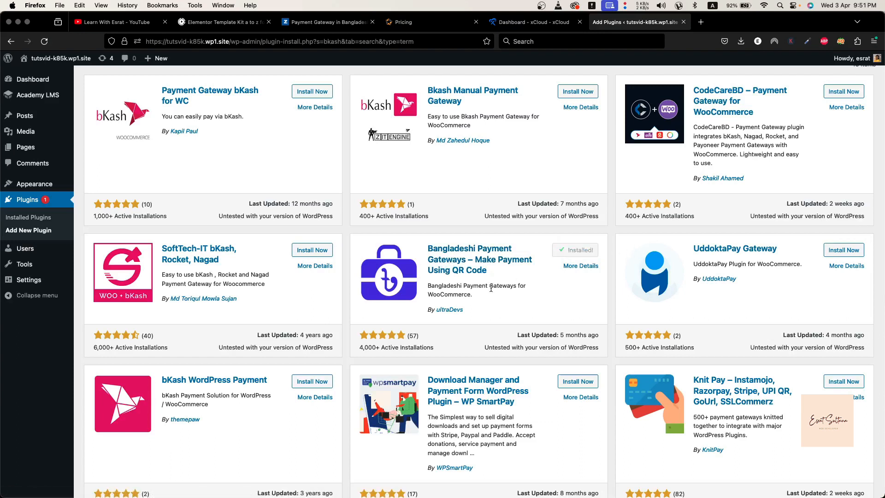
left_click(574, 250)
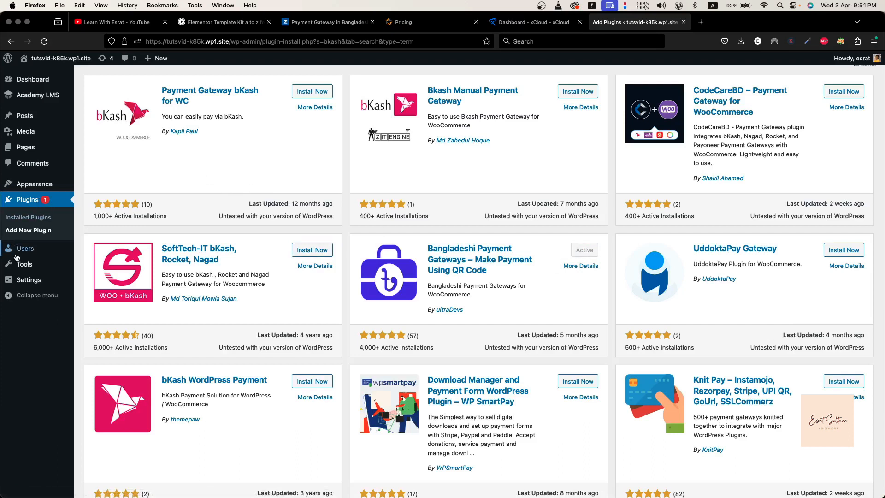
Check the WordPress dashboard notices and the installed plugins list for what the payment gateway plugin requires
left_click(57, 83)
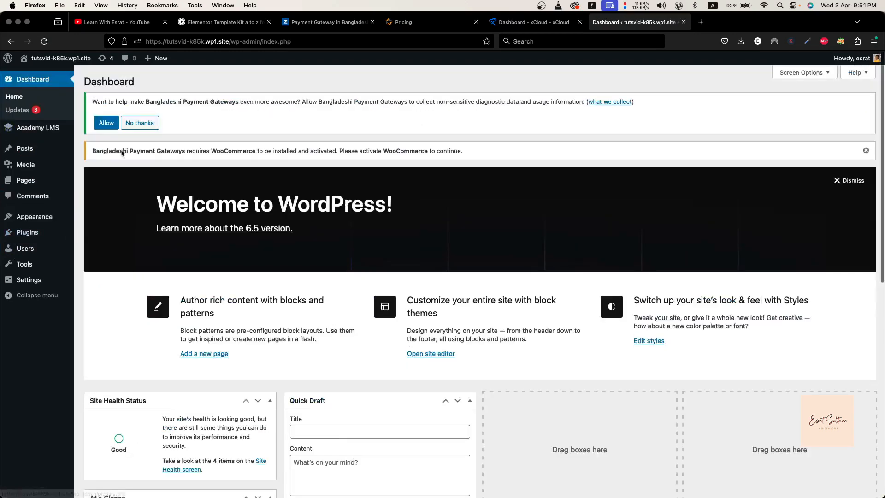
mouse_move(22, 220)
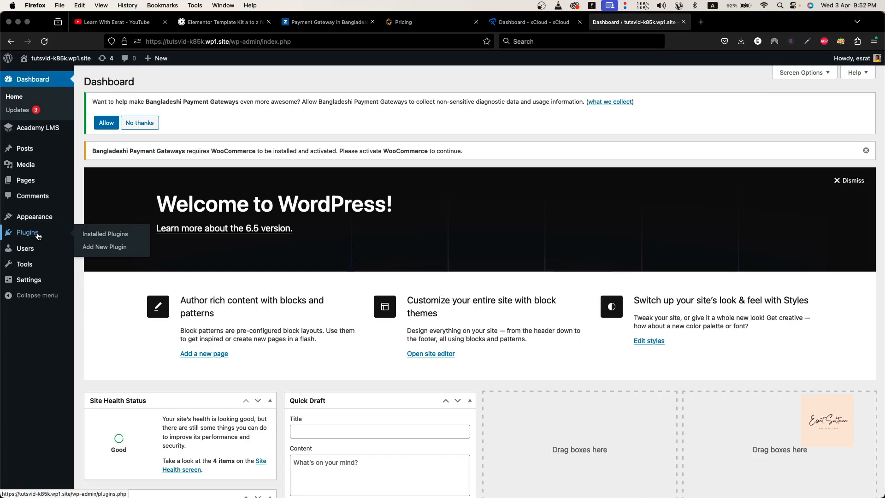
left_click(105, 234)
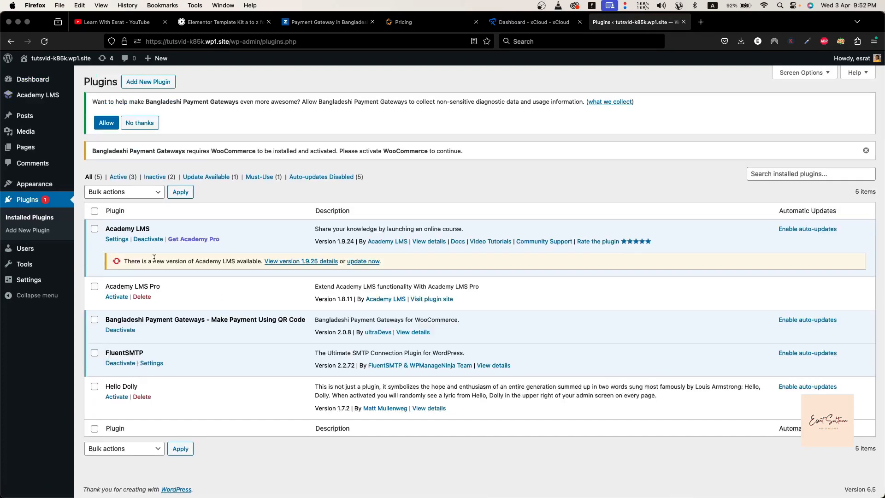
Search the plugin directory for "woocommerce", then install and activate the WooCommerce plugin
left_click(156, 87)
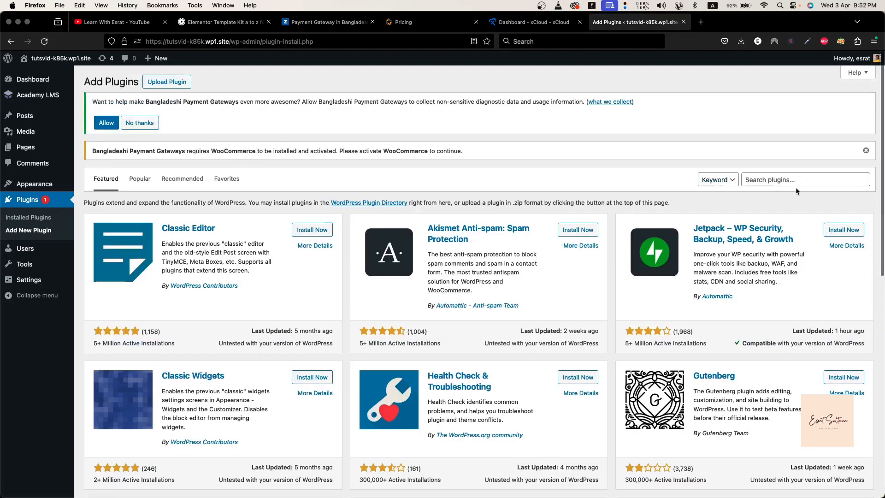
left_click(796, 185)
type("wo")
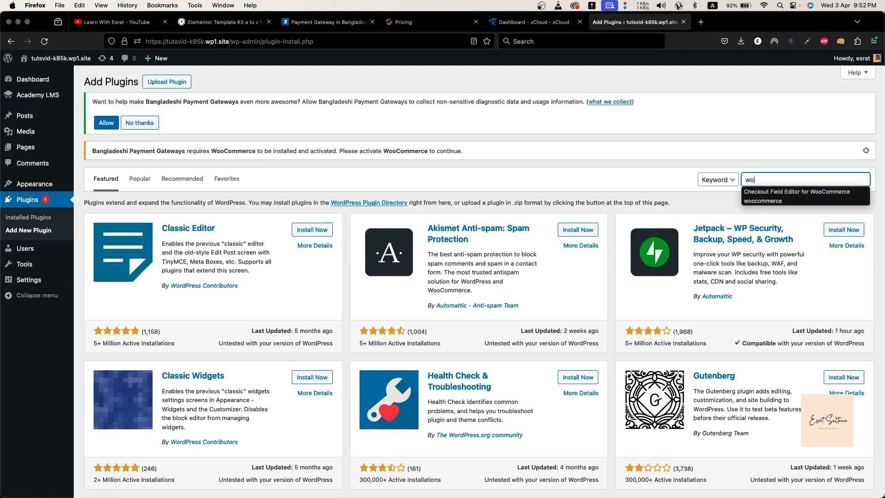
left_click(790, 201)
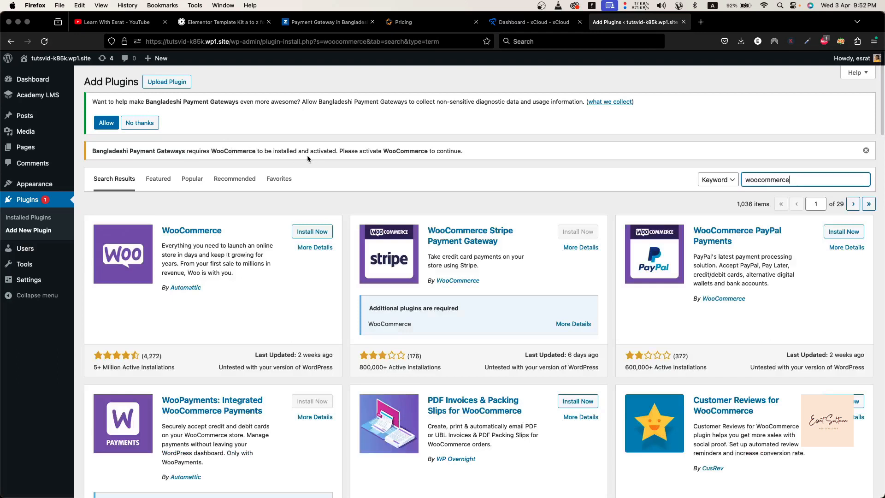
left_click(309, 232)
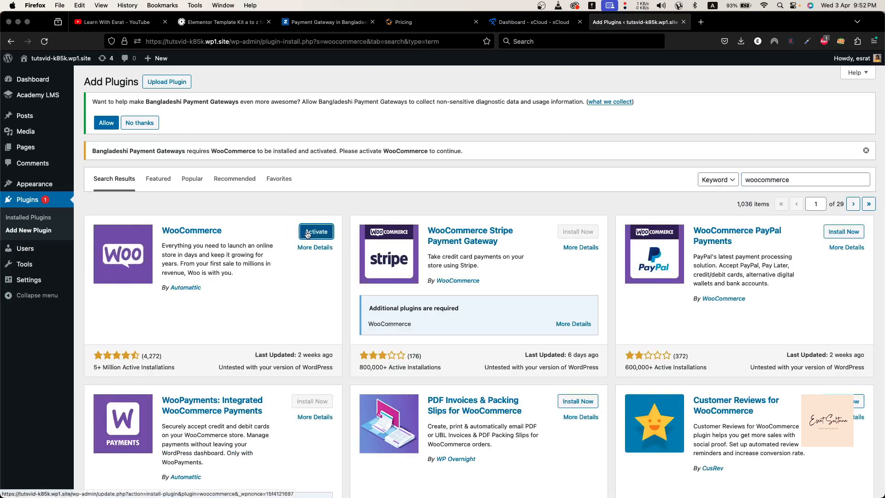
left_click(308, 233)
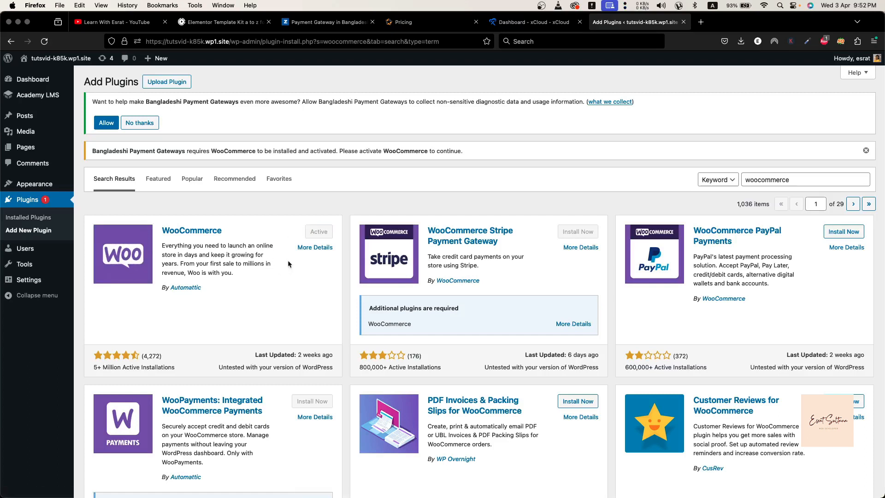
left_click(146, 20)
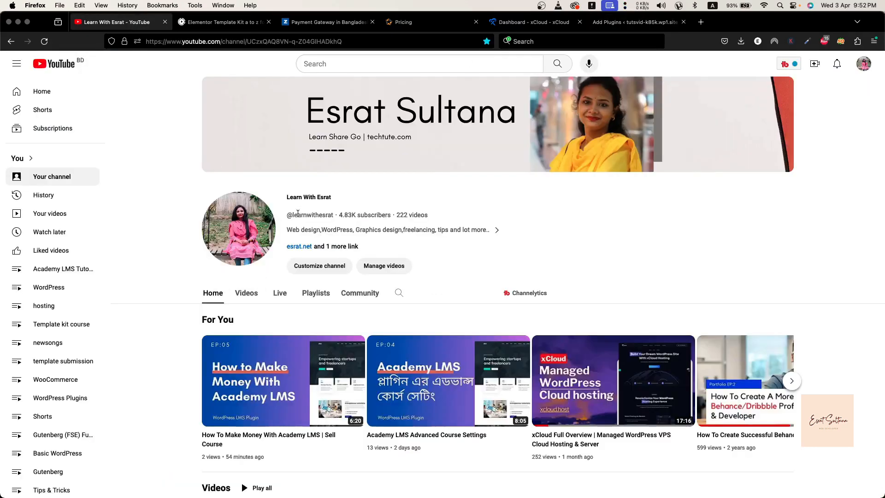
left_click(631, 23)
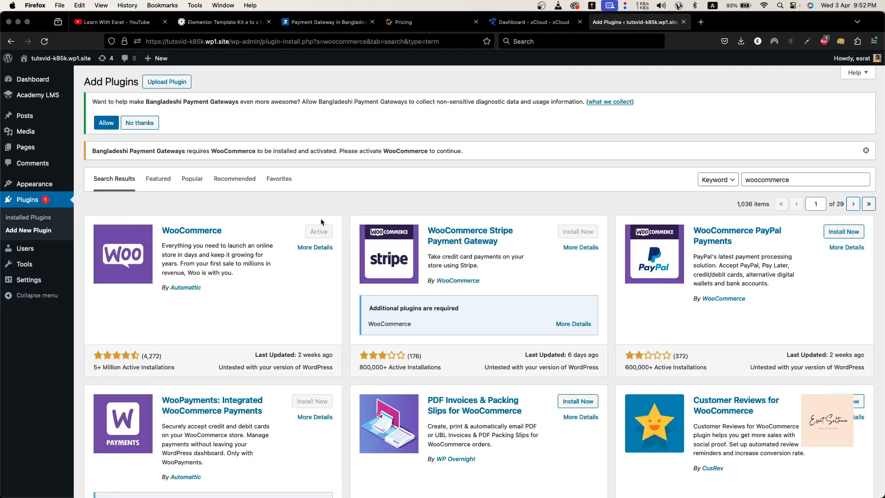
Skip the WooCommerce guided setup and set the business location to Bangladesh — Dhaka, continuing to the store
left_click(50, 219)
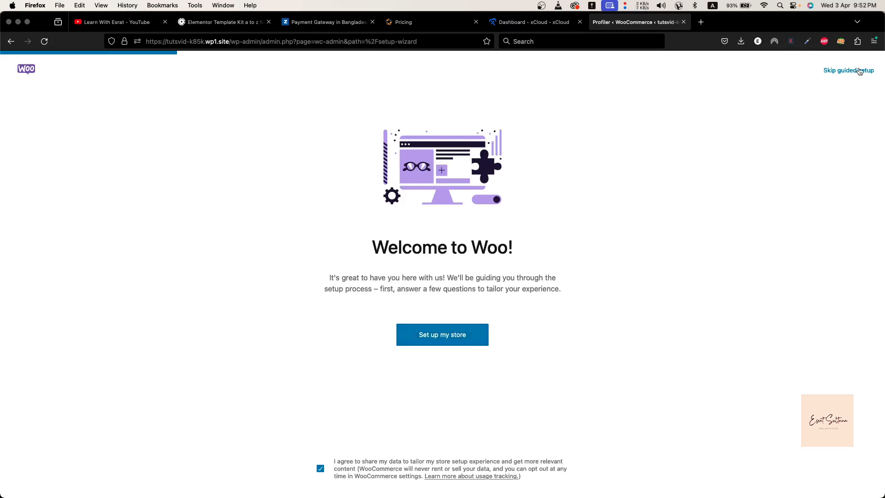
left_click(860, 71)
left_click(488, 178)
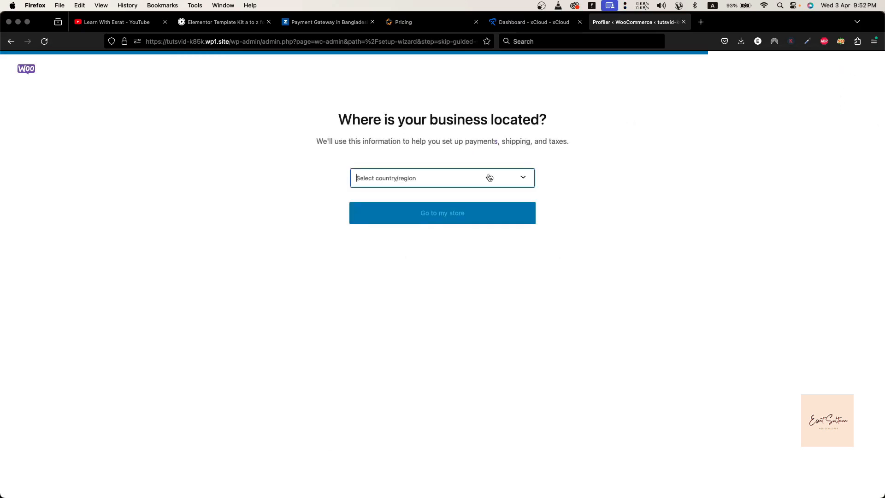
type("bangla")
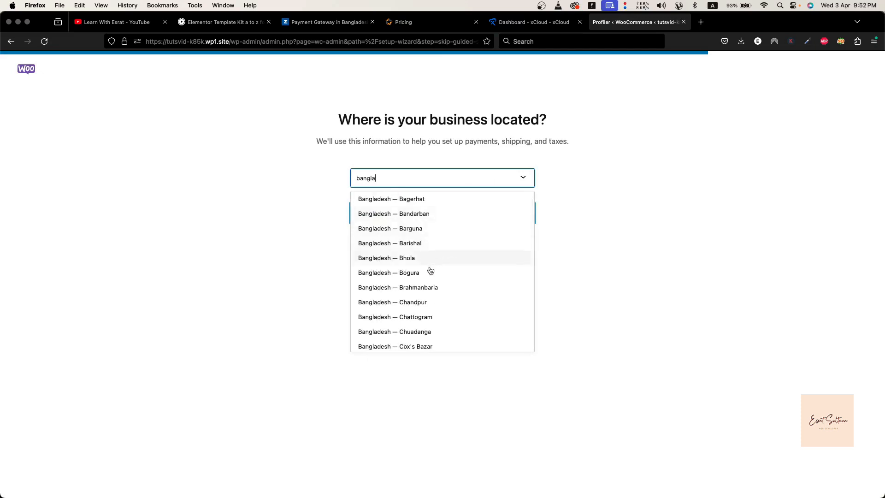
scroll(429, 272, "down", 5)
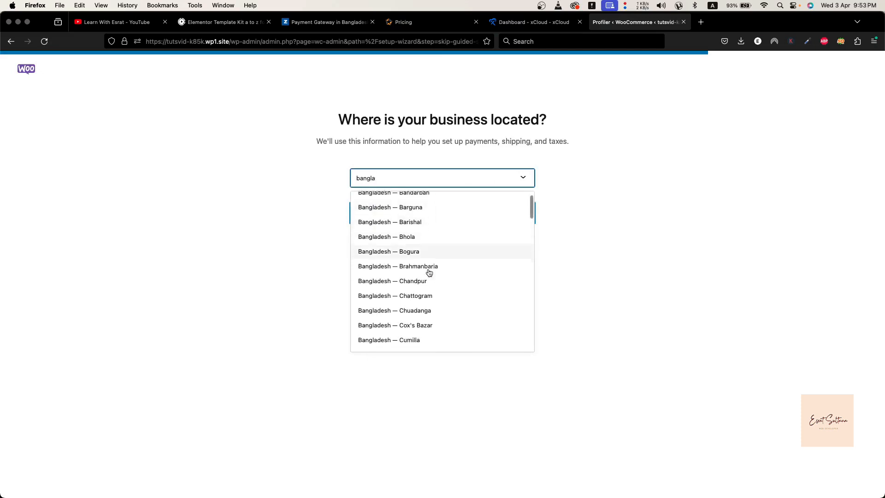
left_click(412, 262)
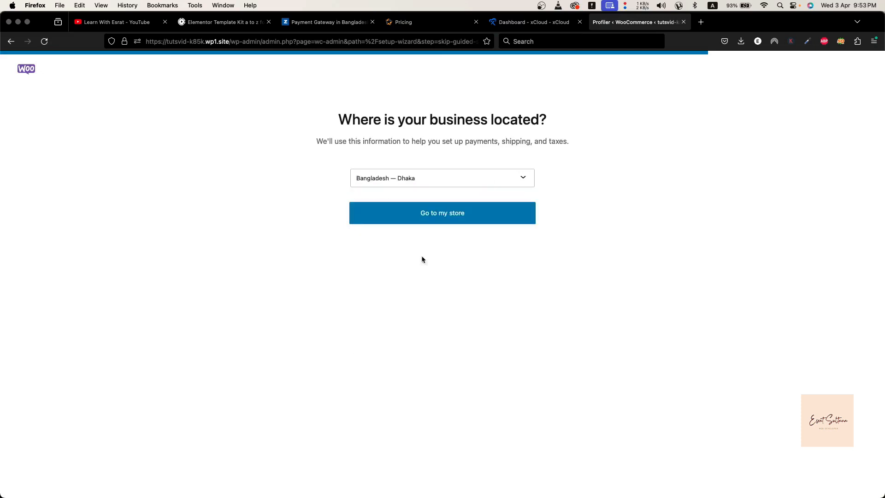
left_click(434, 221)
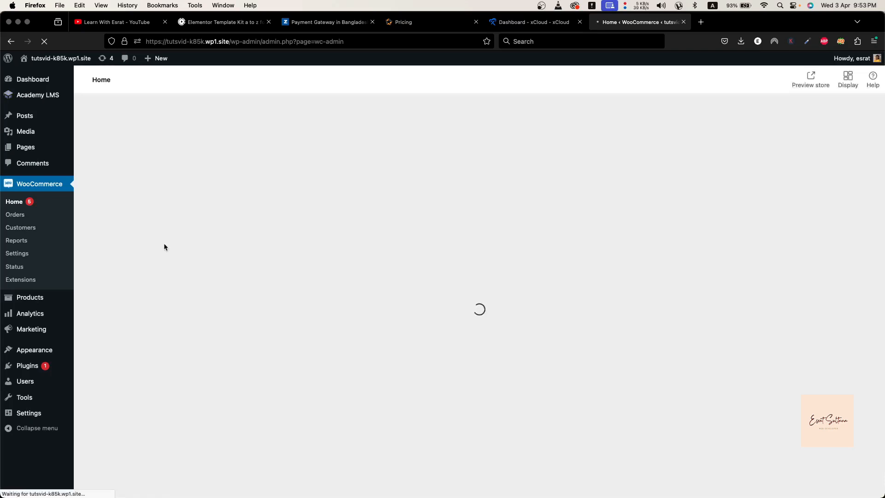
Enable the bKash payment method in the WooCommerce payment settings and open its setup page
mouse_move(33, 306)
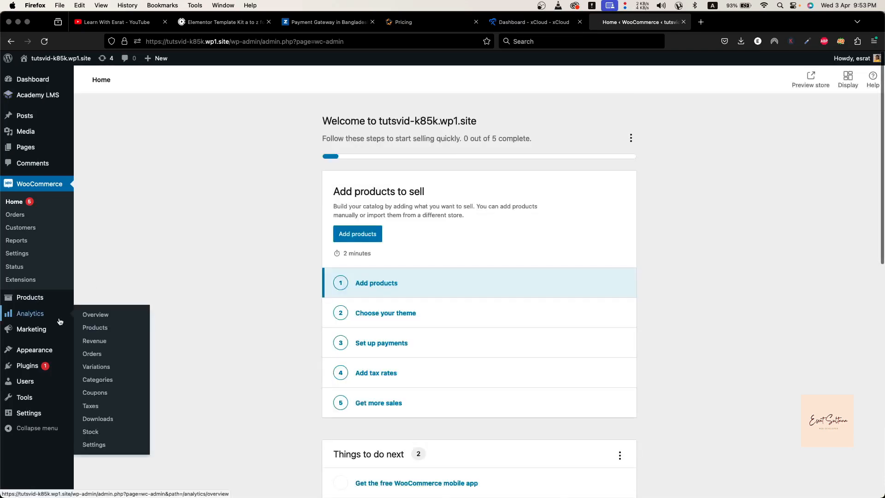
left_click(27, 254)
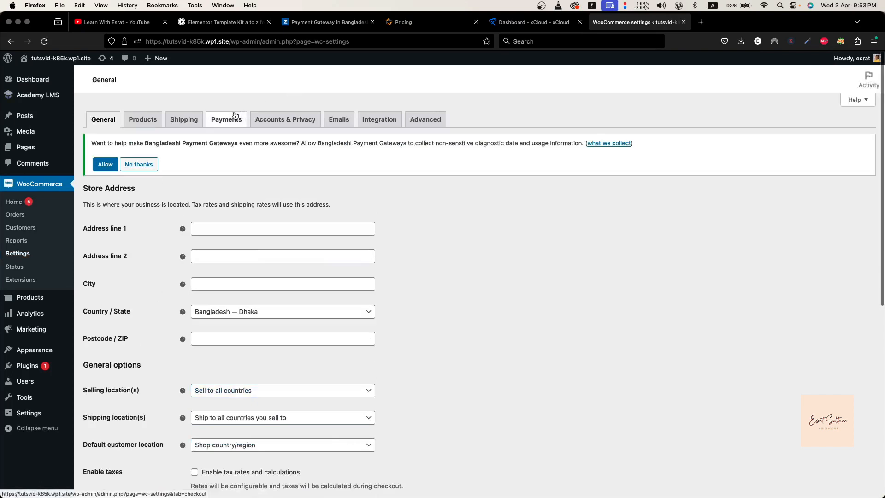
left_click(235, 115)
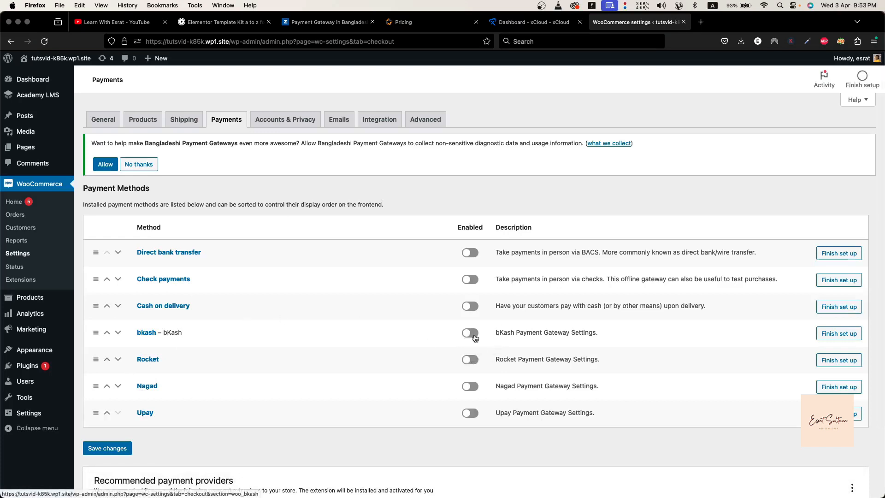
left_click(475, 338)
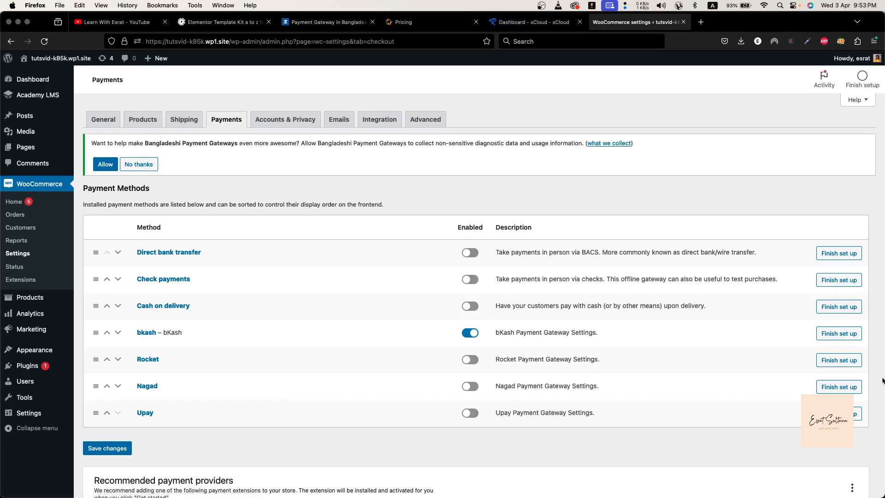
left_click(846, 334)
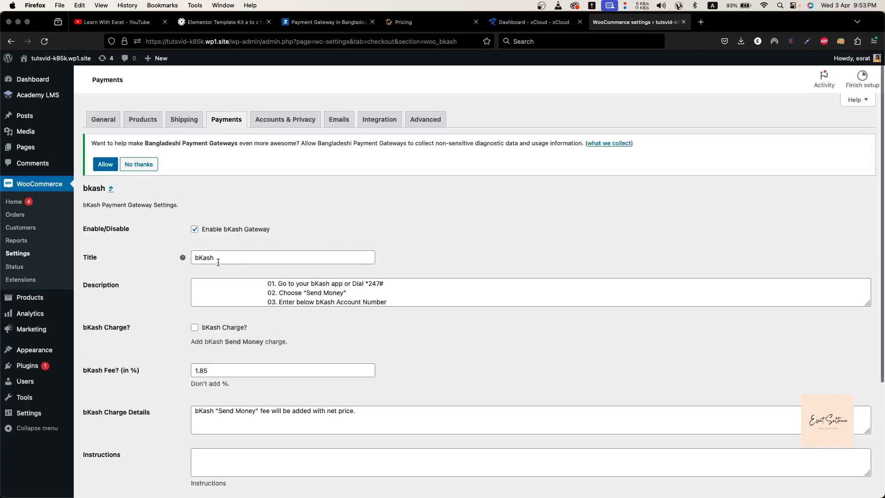
Review the bKash gateway's title, payment instructions in the description, and charge and fee options
left_click(218, 262)
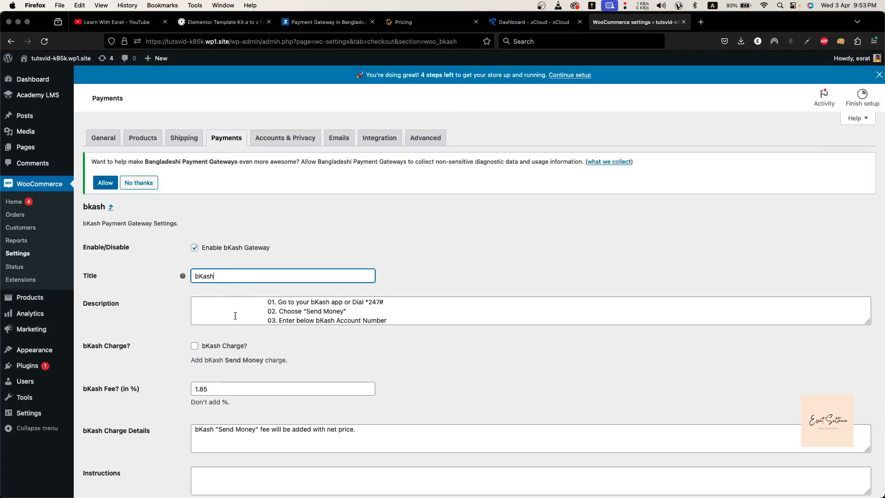
scroll(235, 316, "down", 2)
scroll(249, 318, "up", 2)
scroll(314, 311, "down", 2)
scroll(308, 308, "up", 1)
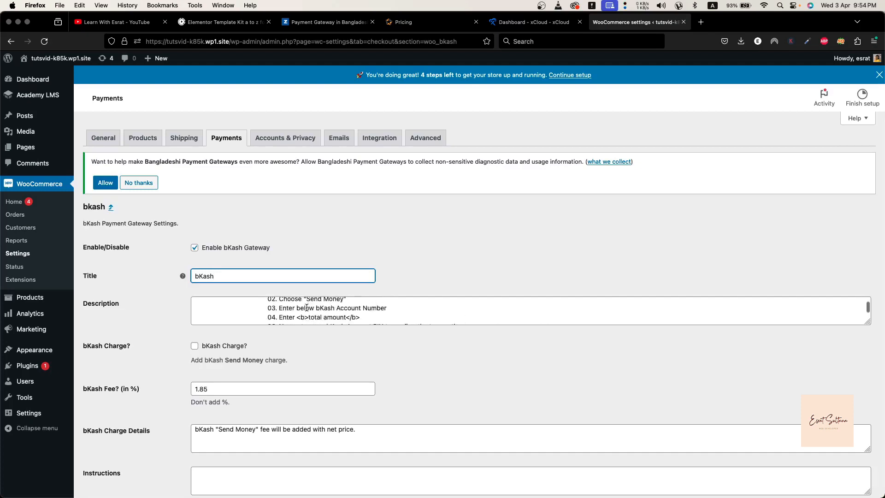
scroll(308, 308, "down", 1)
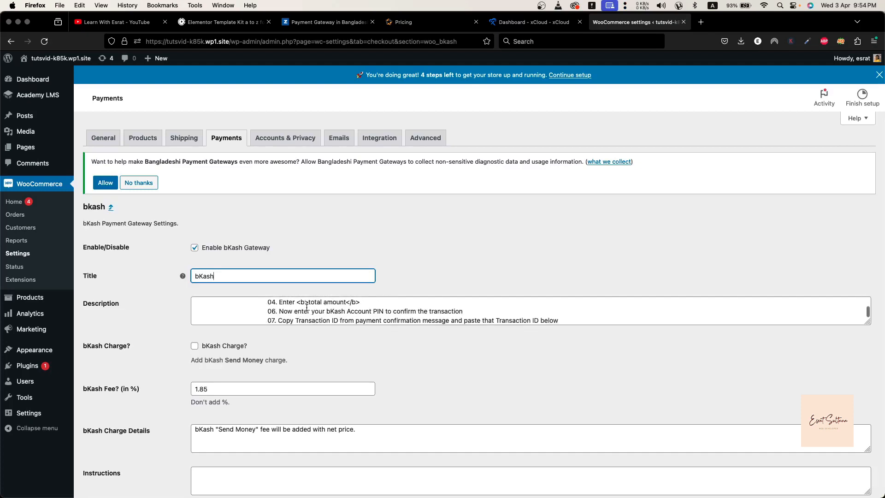
scroll(318, 313, "down", 3)
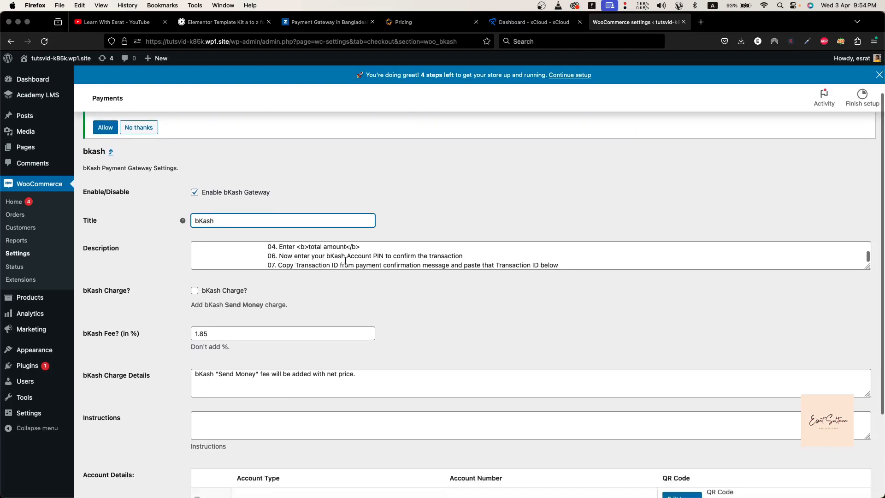
Enable the bKash Send Money charge option and look over the remaining charge and instruction fields
scroll(346, 261, "down", 1)
scroll(274, 292, "up", 1)
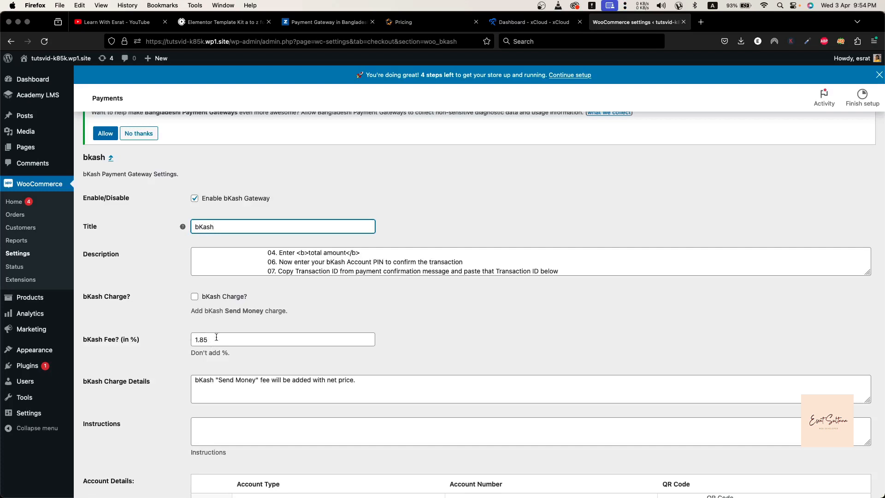
left_click(195, 296)
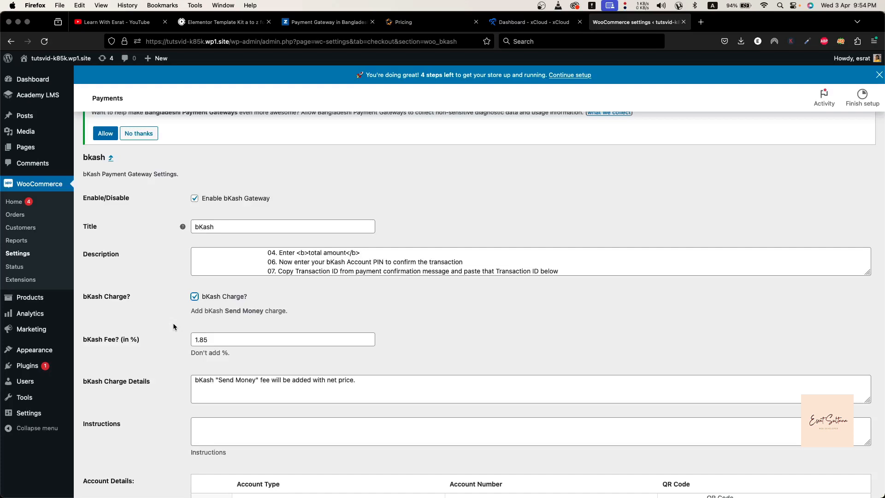
scroll(174, 327, "down", 5)
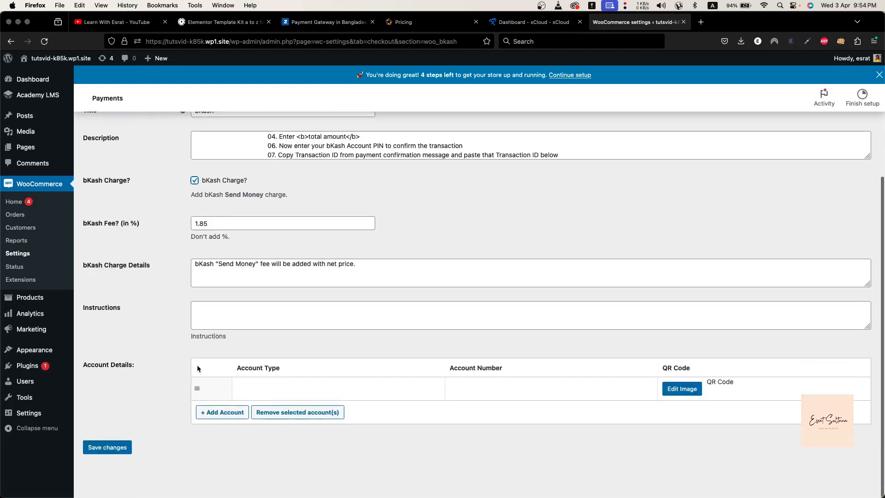
left_click(263, 316)
scroll(262, 315, "up", 1)
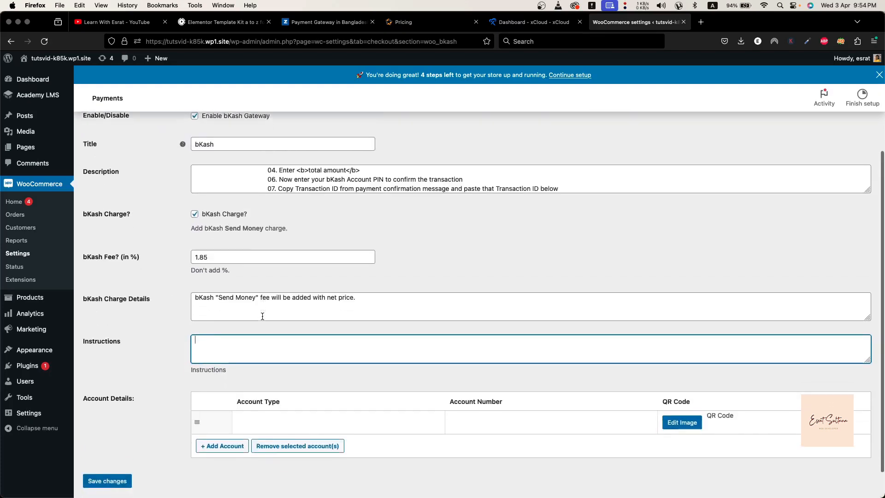
scroll(263, 316, "down", 1)
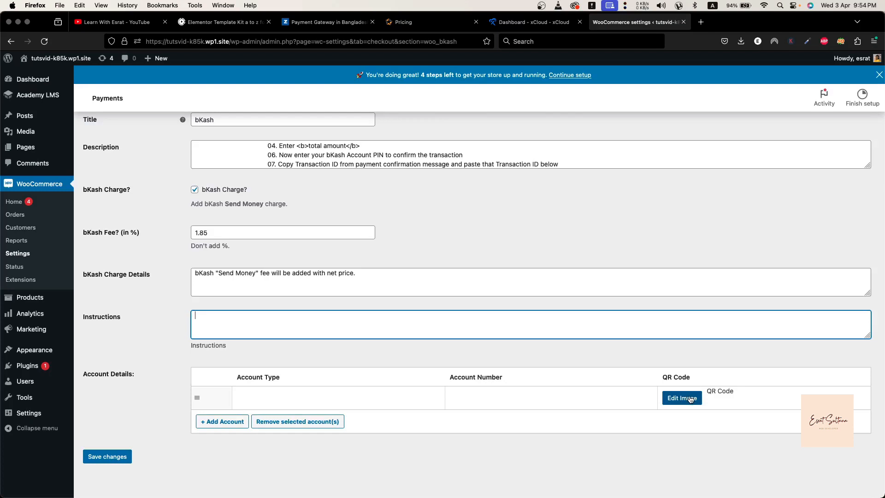
Fill in the account details with the type "personal bkash" and the bKash account number, and add an empty second account row
left_click(318, 399)
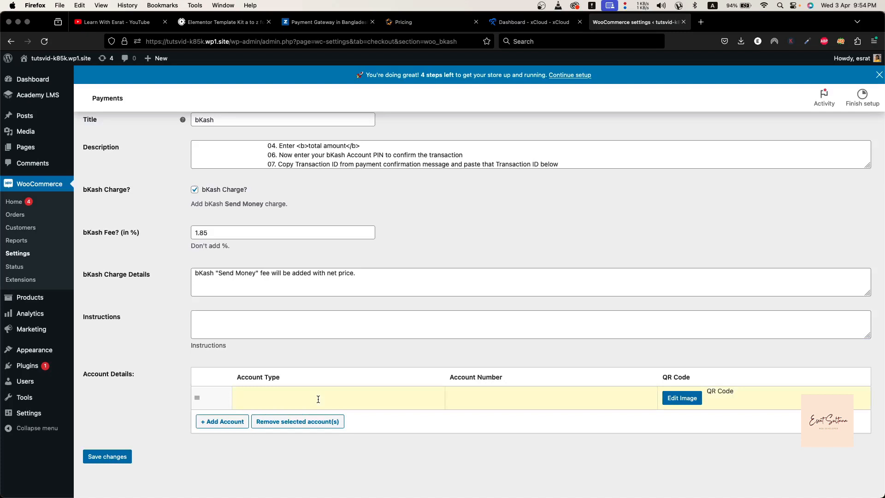
type("personal bkash")
left_click(509, 396)
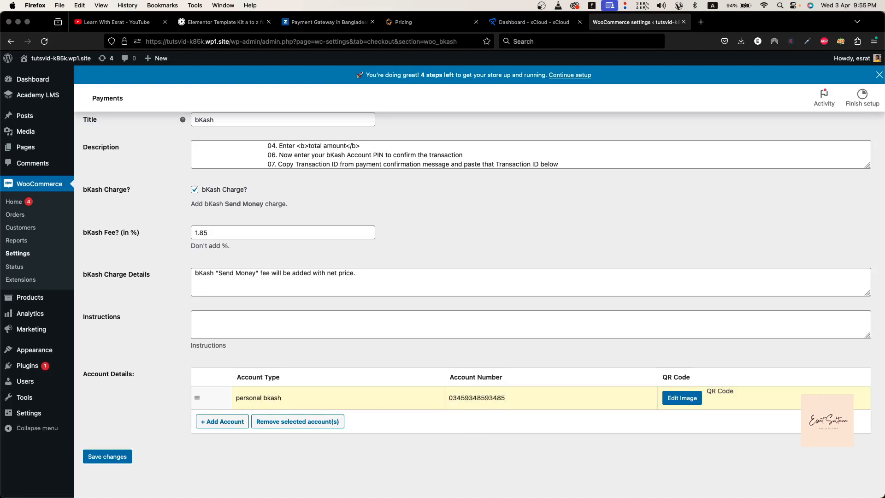
left_click(223, 421)
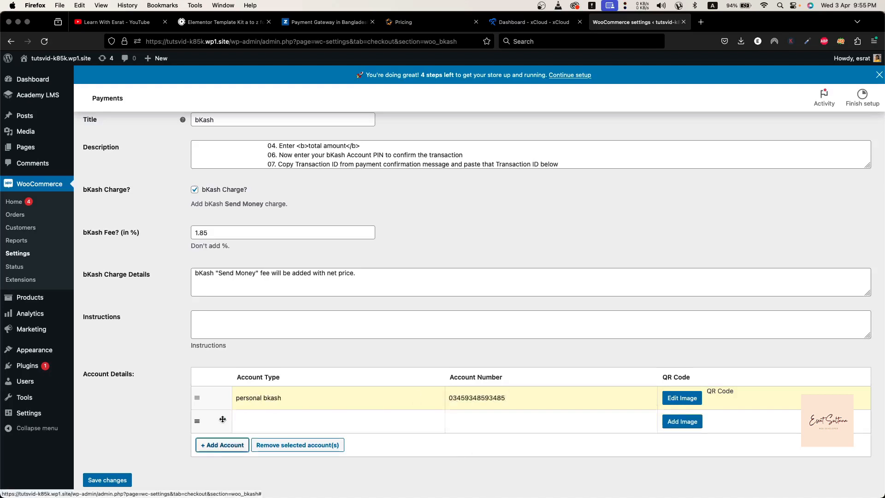
scroll(256, 397, "down", 2)
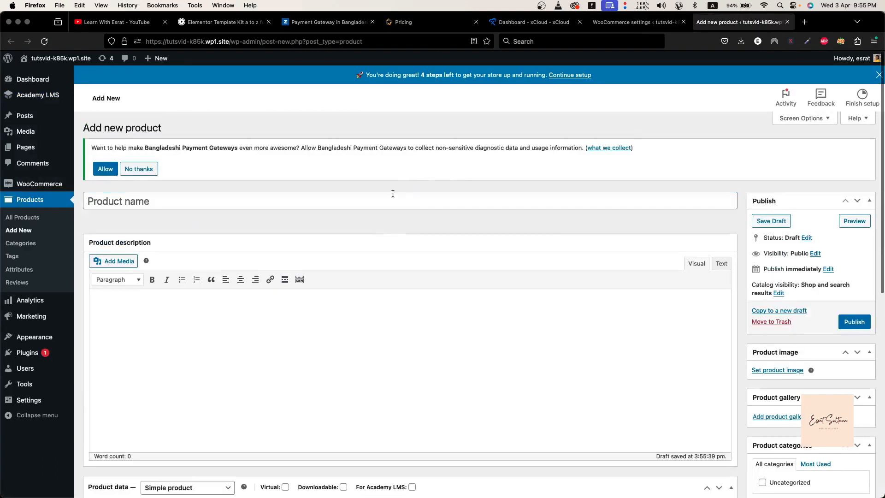
Create a new product in a separate tab, named "test product" with the description "safsdf"
left_click(392, 194)
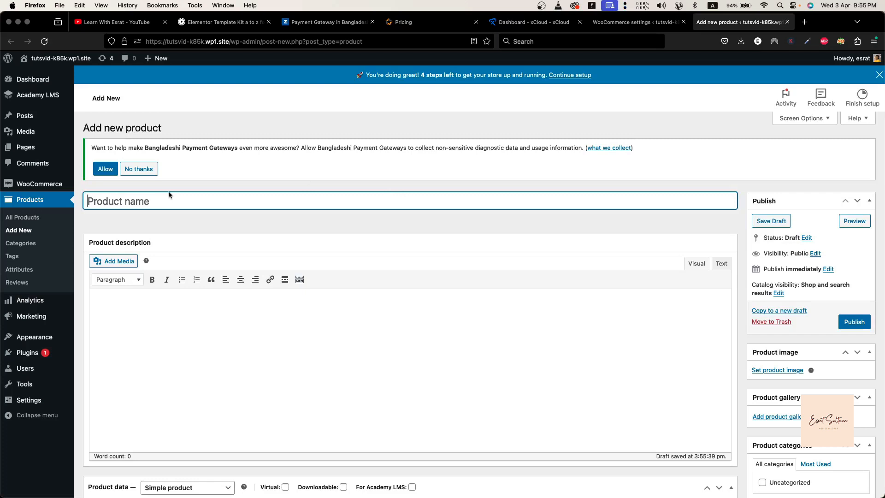
type("test product")
left_click(130, 343)
type("safsdf")
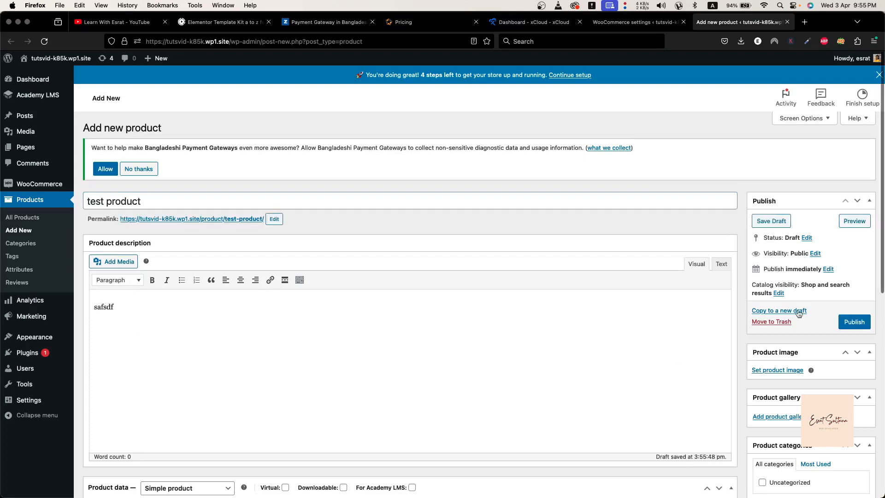
Set the product's regular price to 1000 and sale price to 500, and publish it
scroll(781, 333, "down", 3)
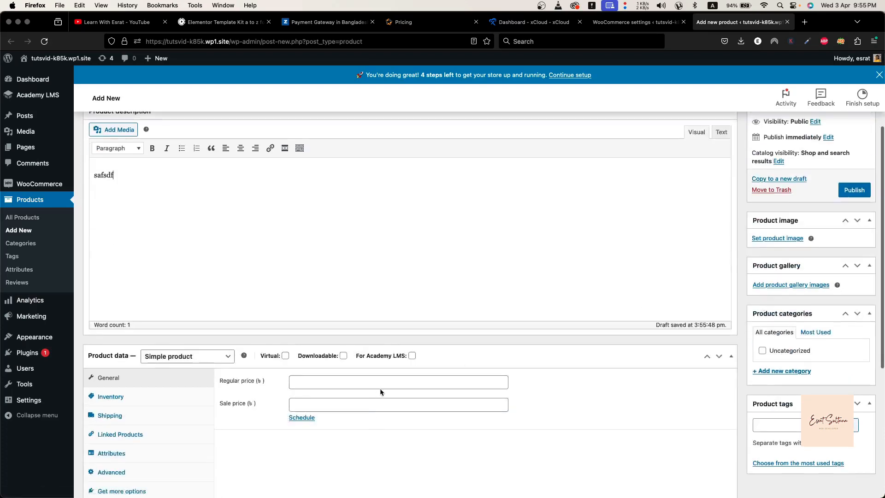
left_click(384, 387)
type("100")
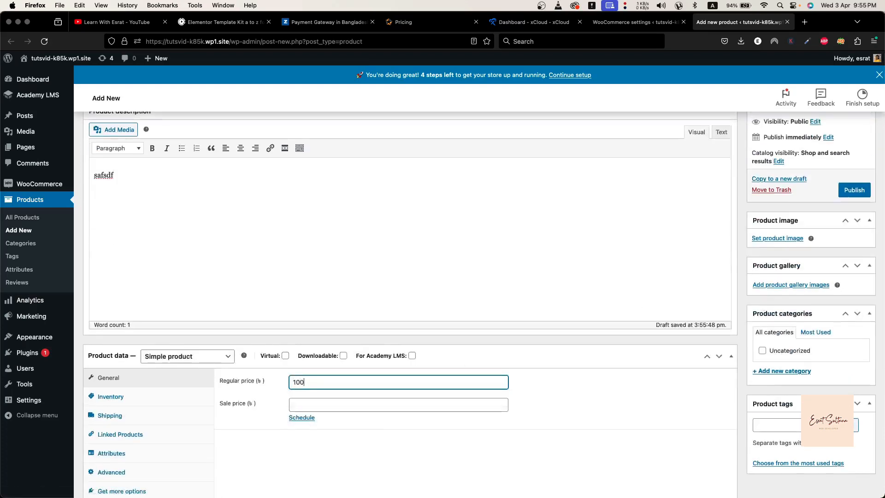
type("0")
left_click(293, 406)
type("500")
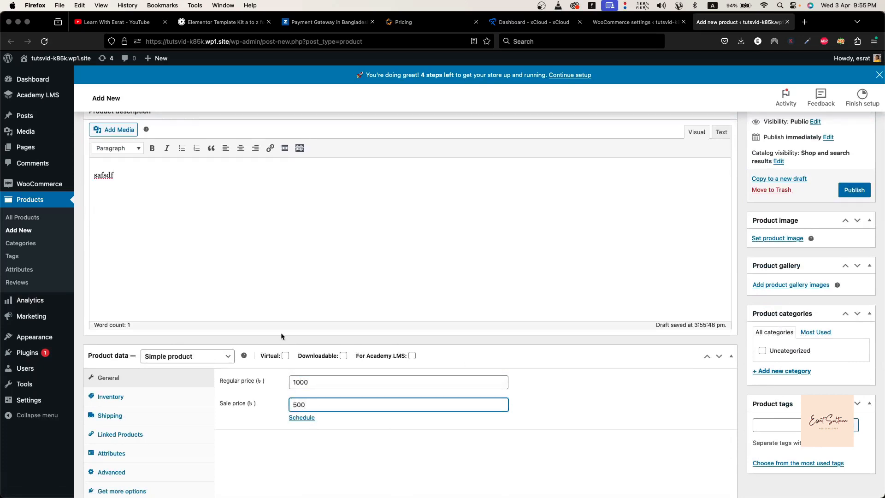
scroll(562, 387, "up", 5)
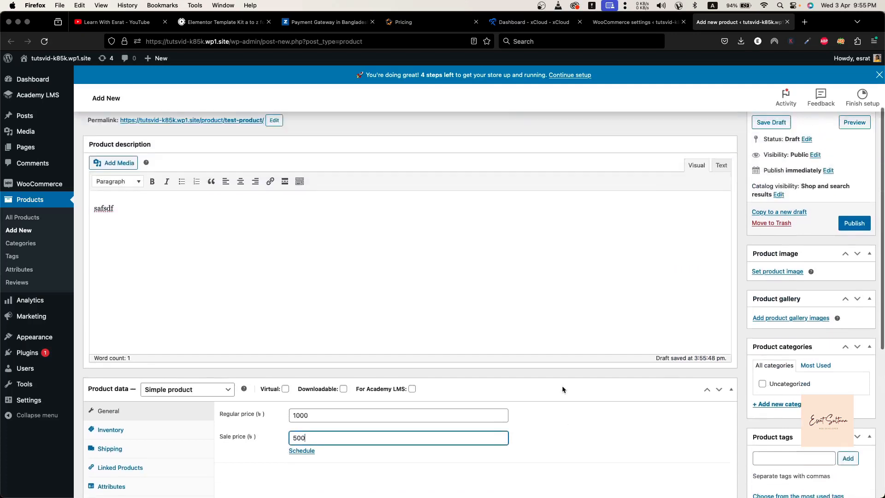
left_click(855, 233)
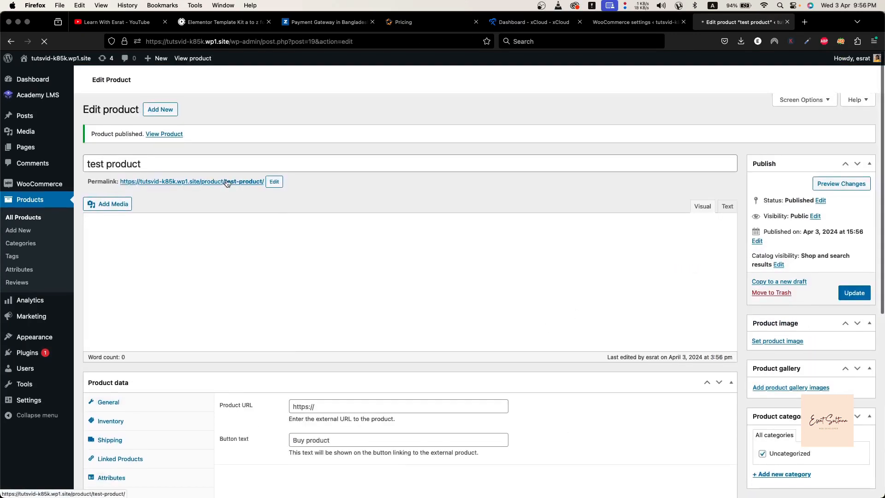
Open the published product's page in a new tab and add one unit to the cart
right_click(229, 182)
left_click(235, 185)
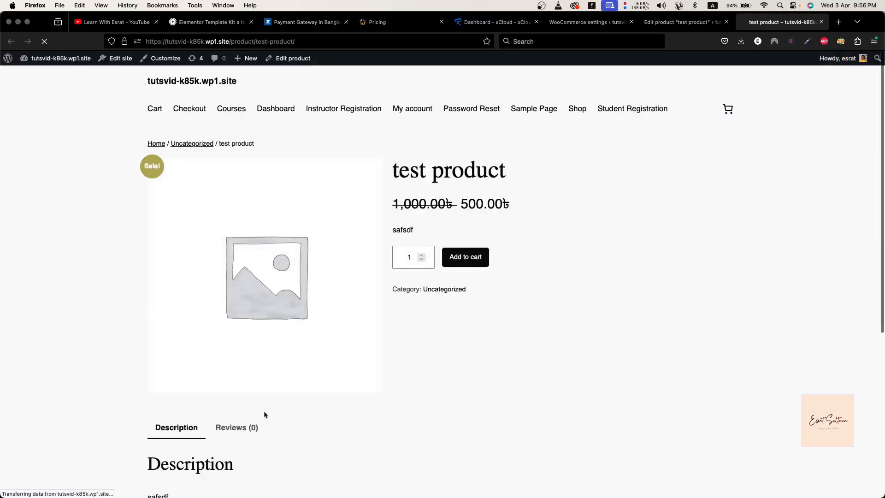
scroll(264, 420, "down", 2)
scroll(264, 419, "up", 2)
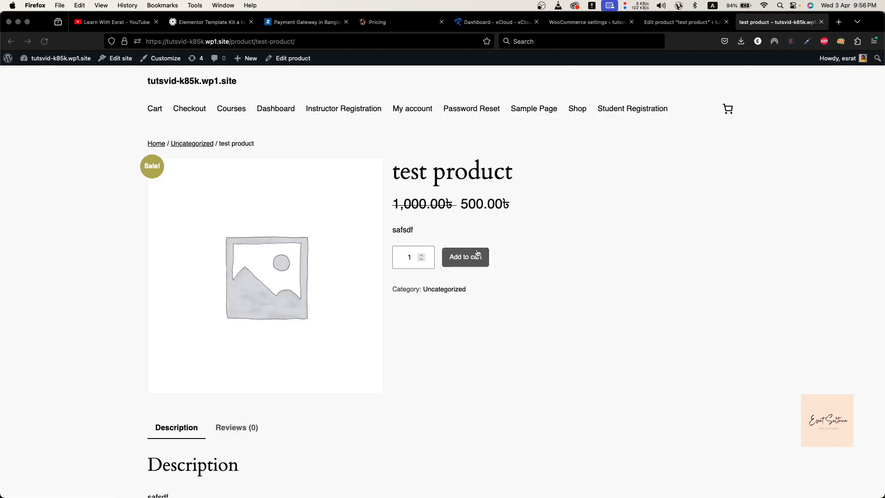
left_click(458, 257)
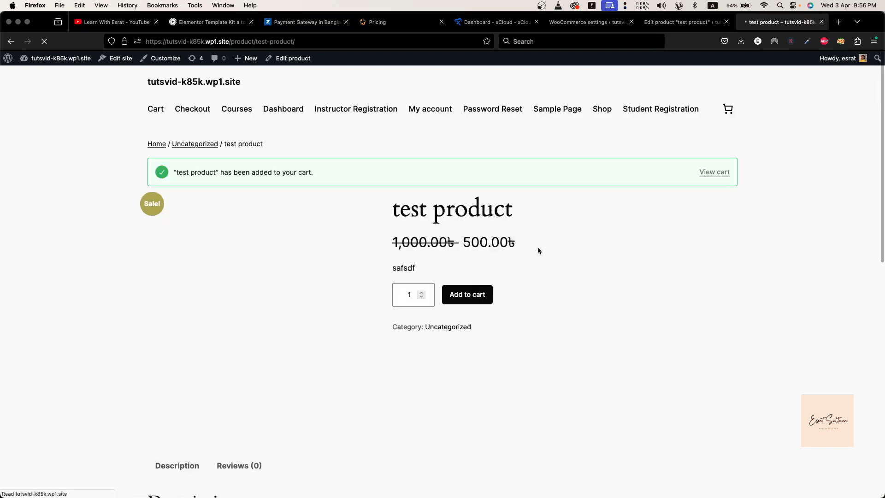
Proceed from the cart to checkout and check which payment options are offered
left_click(713, 173)
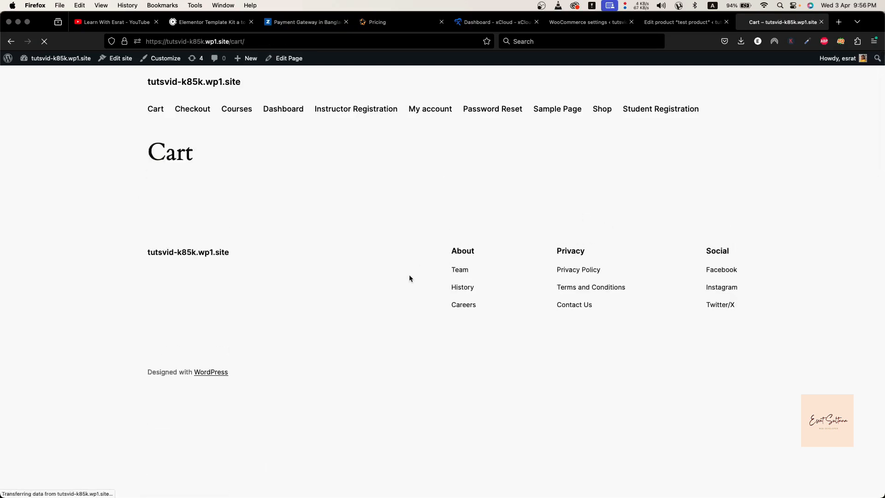
scroll(410, 276, "down", 2)
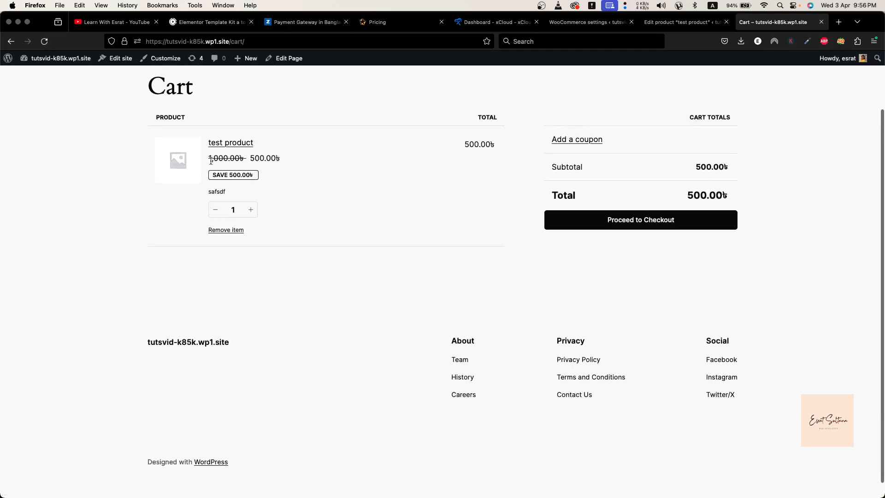
scroll(288, 192, "up", 1)
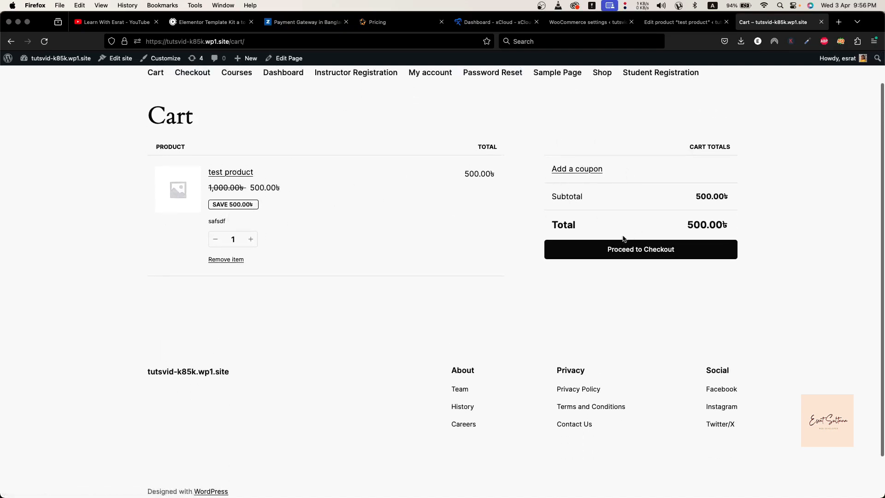
left_click(616, 249)
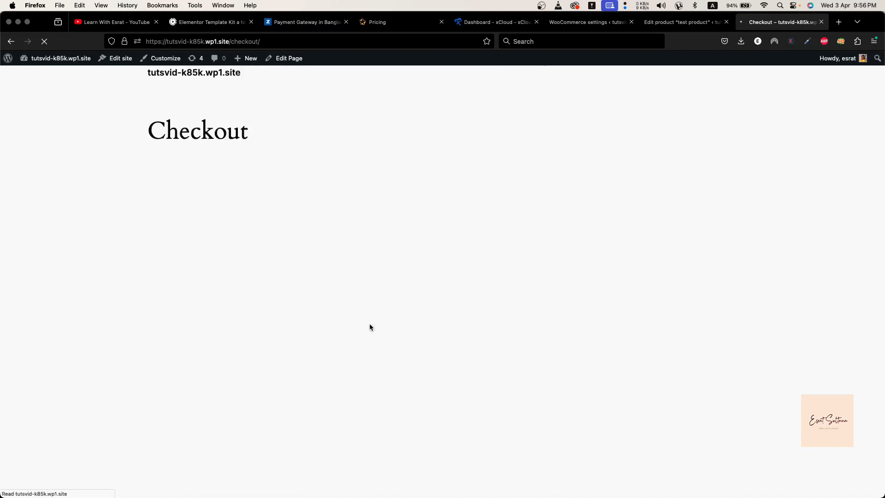
scroll(369, 323, "down", 5)
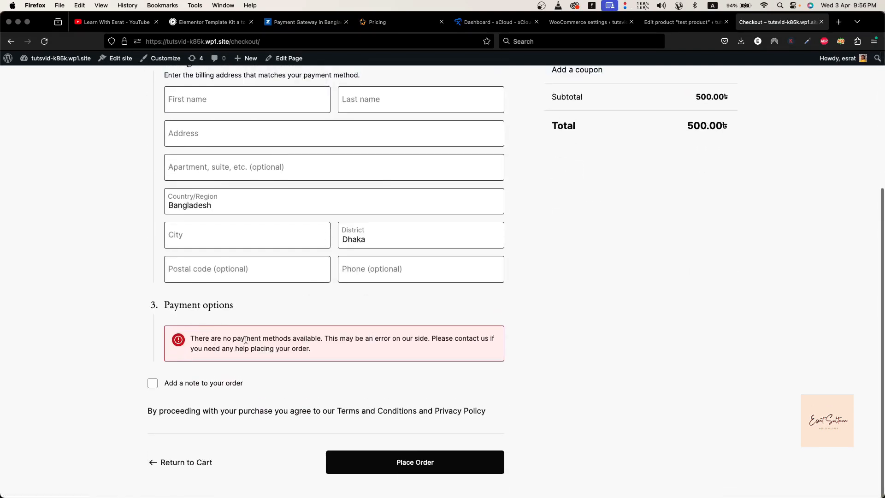
scroll(291, 348, "up", 5)
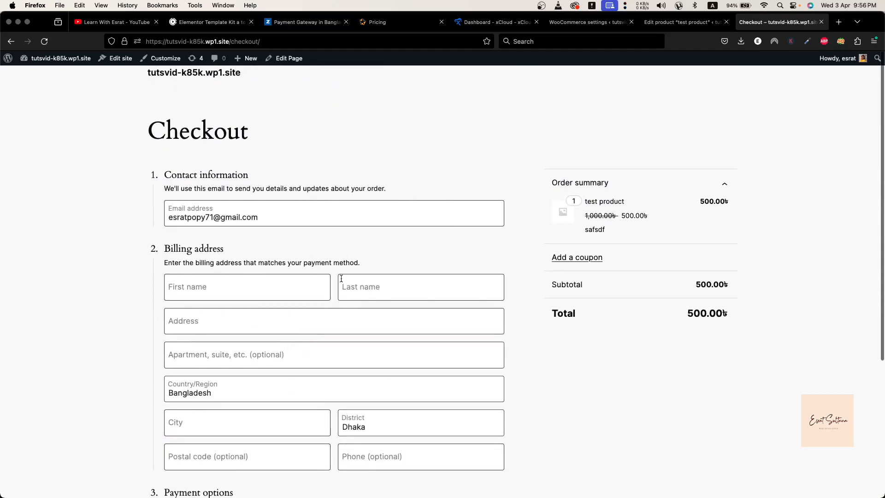
scroll(311, 364, "down", 5)
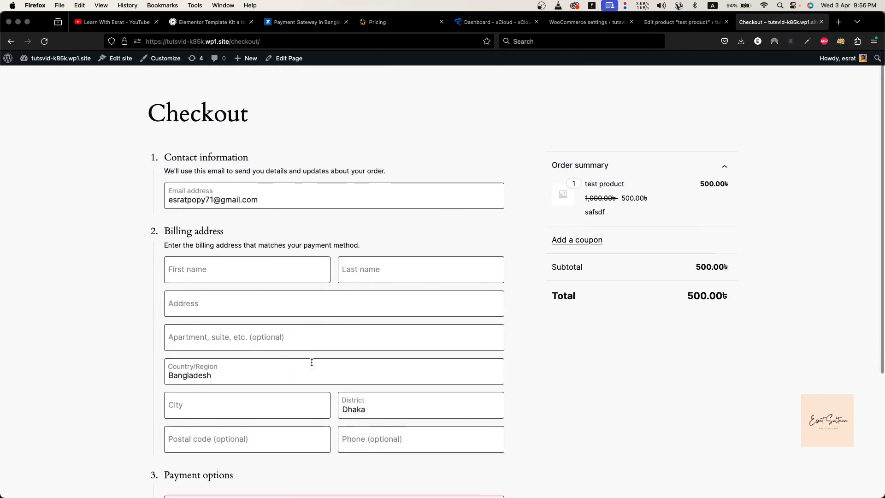
Open the list of all site pages in the WordPress admin and compare with the storefront checkout's payment options
left_click(681, 28)
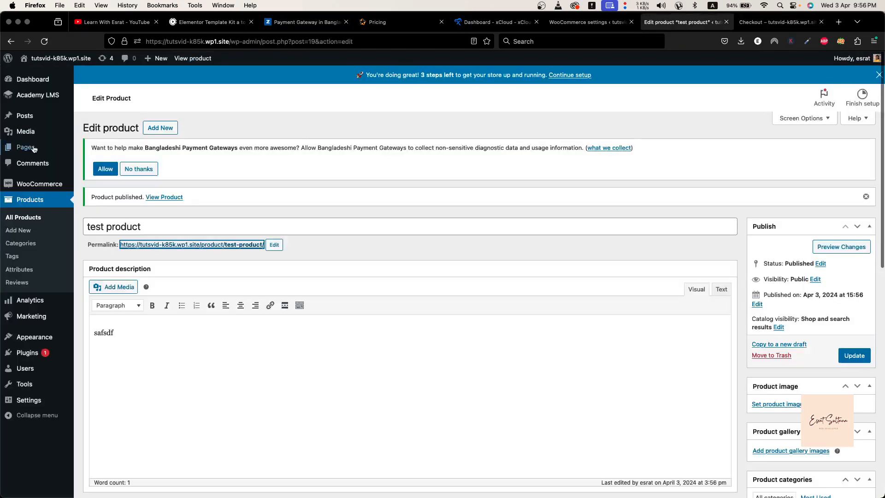
mouse_move(25, 121)
mouse_move(28, 147)
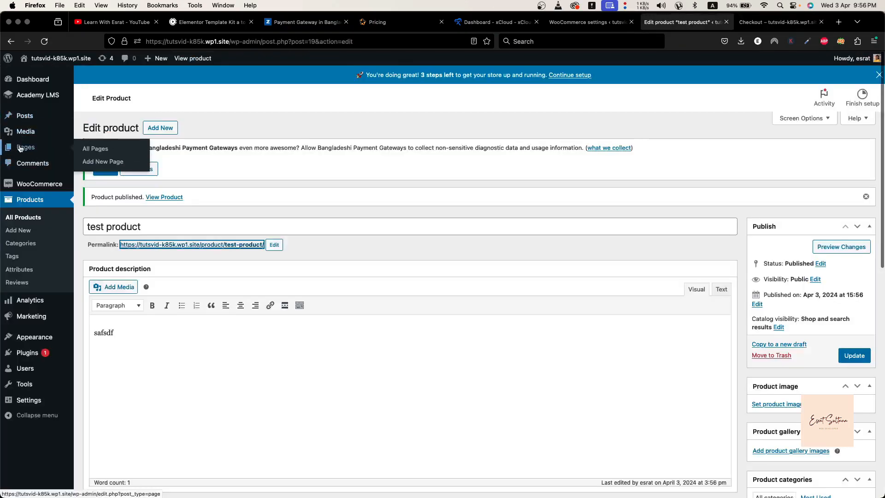
left_click(95, 149)
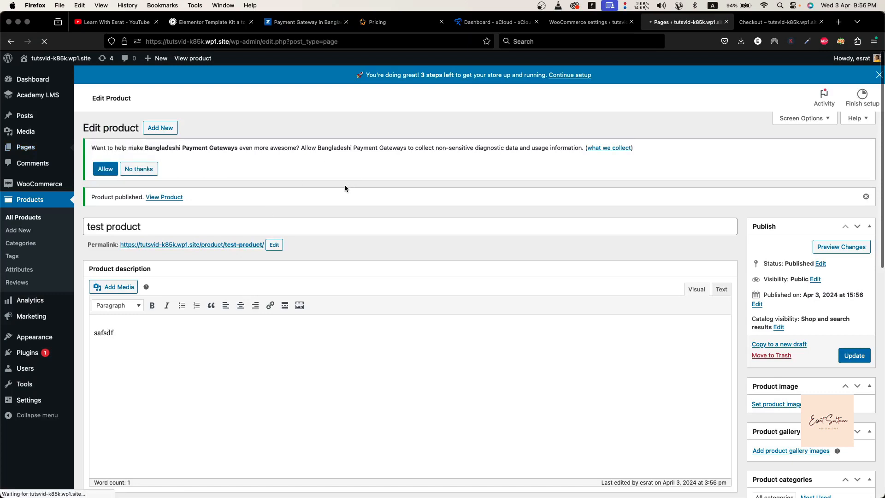
scroll(172, 294, "down", 1)
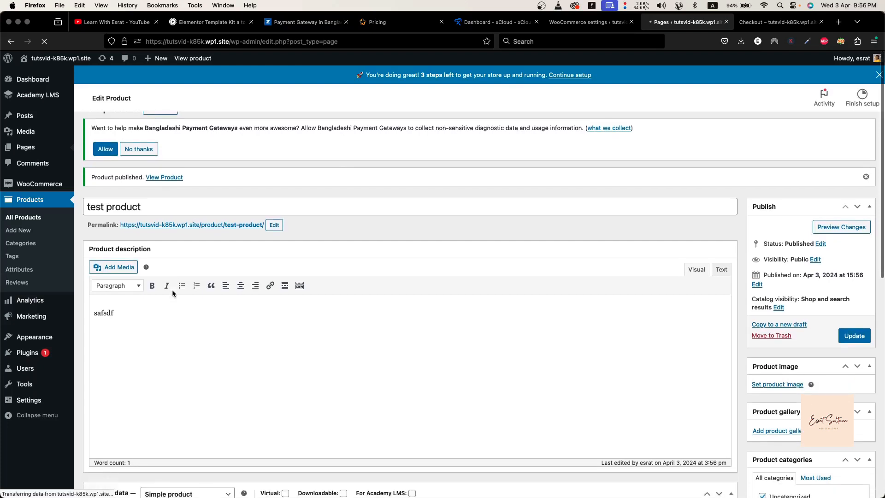
left_click(777, 22)
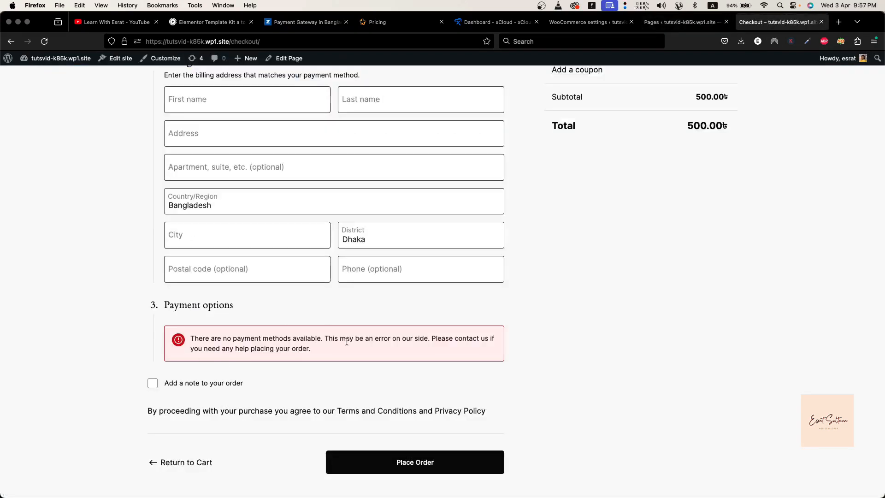
key("ctrl+shift+Tab")
Open the Checkout page for editing in a new tab
scroll(264, 301, "down", 5)
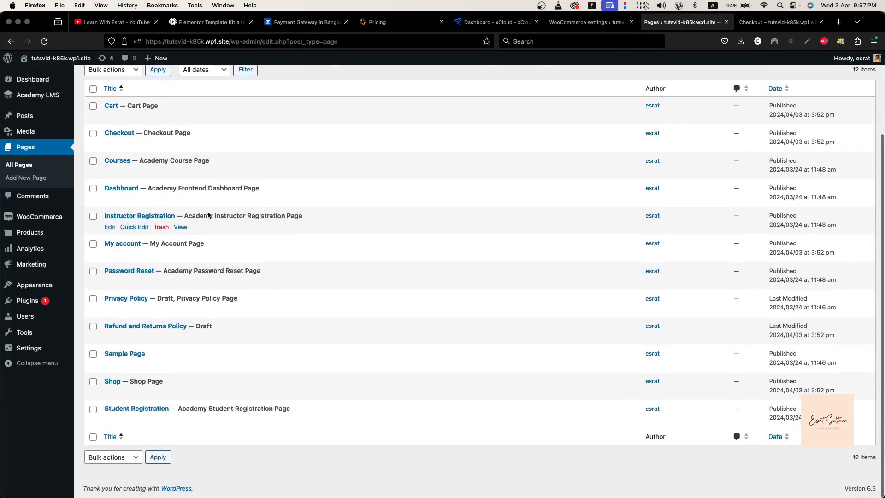
left_click(110, 145)
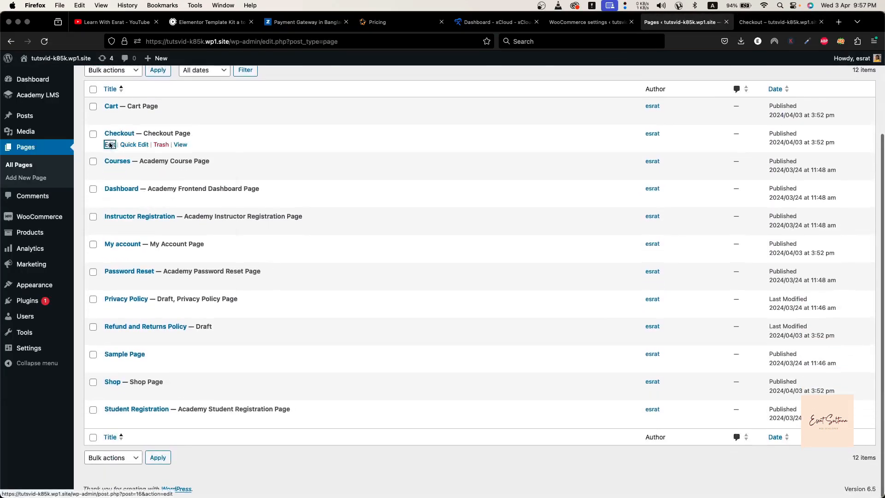
right_click(110, 145)
left_click(125, 146)
left_click(720, 20)
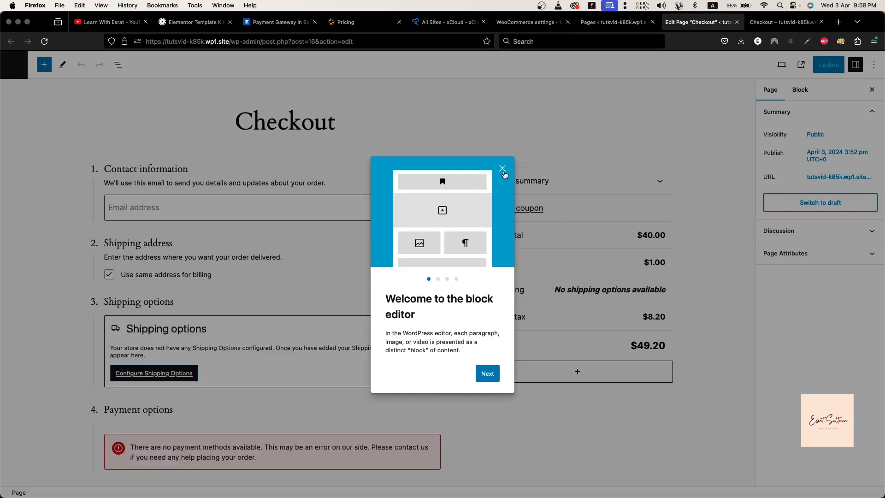
left_click(504, 168)
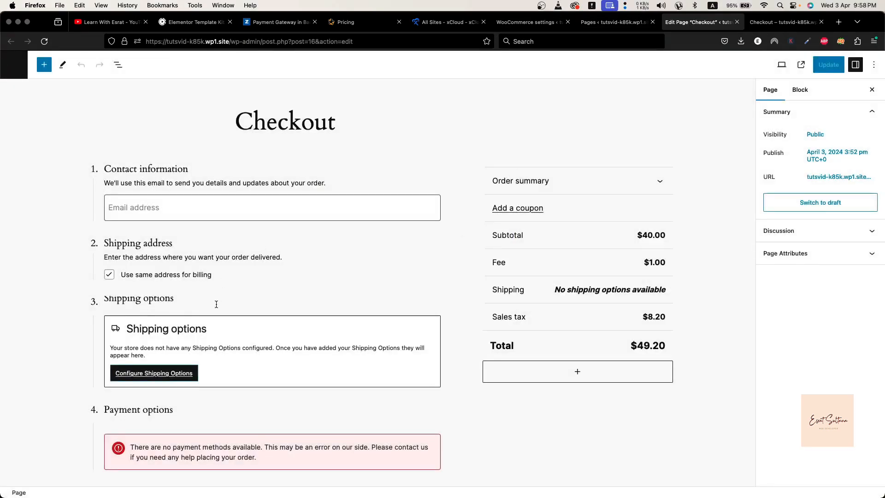
Switch the Checkout page's checkout block to the classic checkout and update the page
left_click(148, 473)
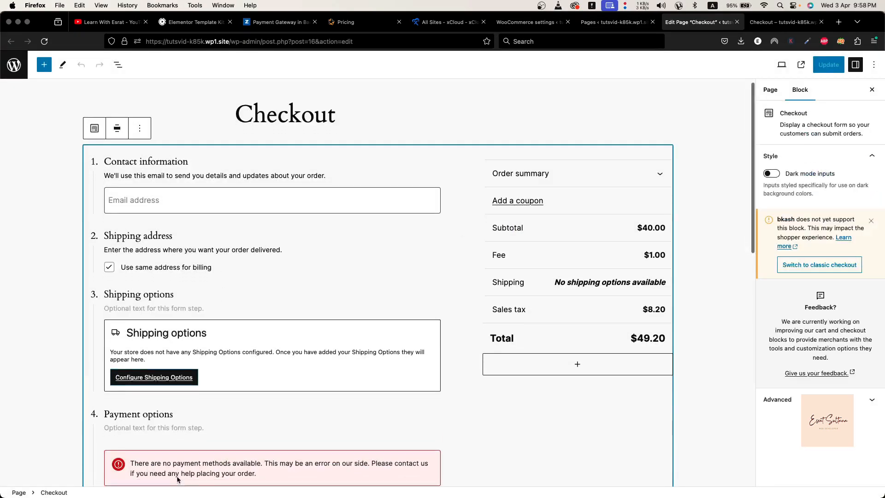
scroll(300, 436, "down", 2)
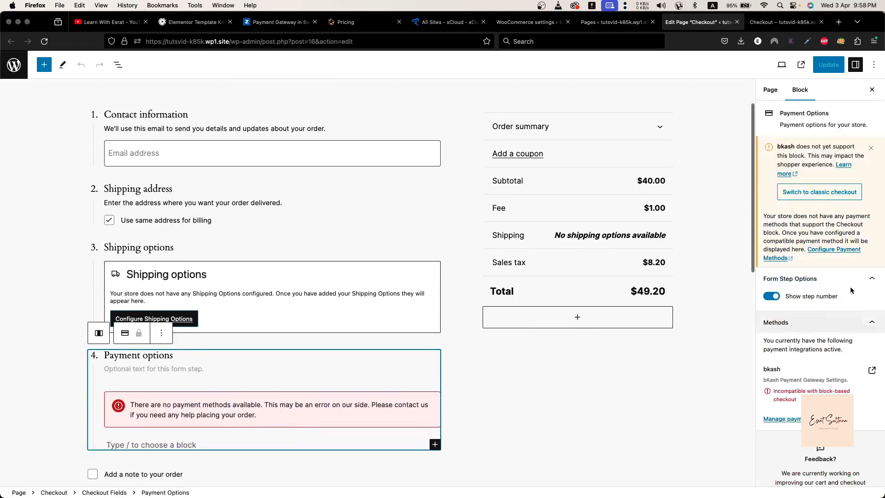
left_click(814, 191)
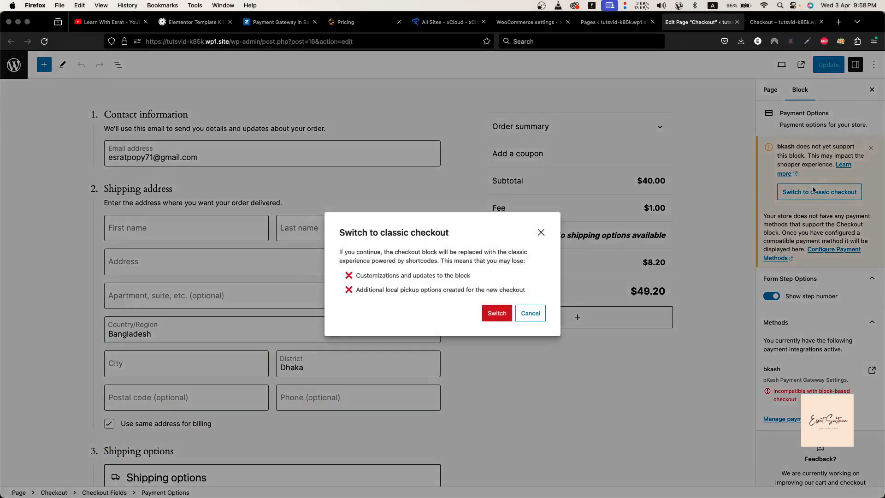
left_click(492, 310)
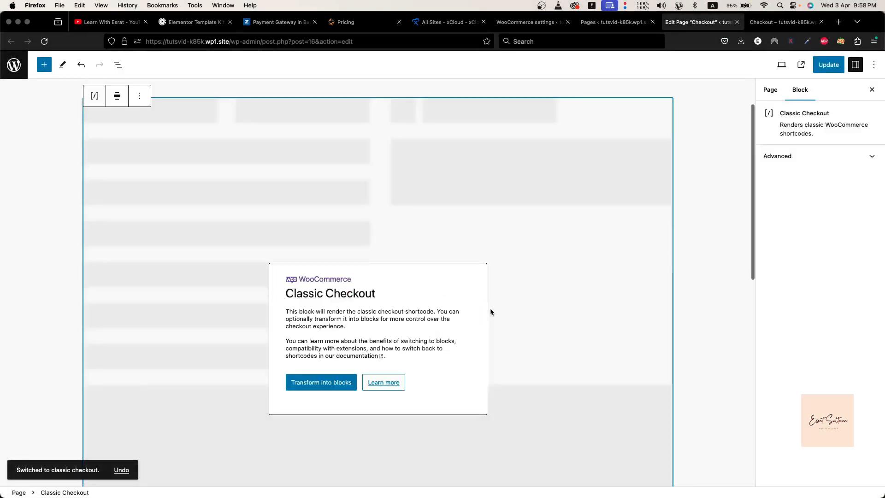
left_click(834, 68)
Reload the storefront checkout page and check whether bKash is offered as a payment option
left_click(784, 22)
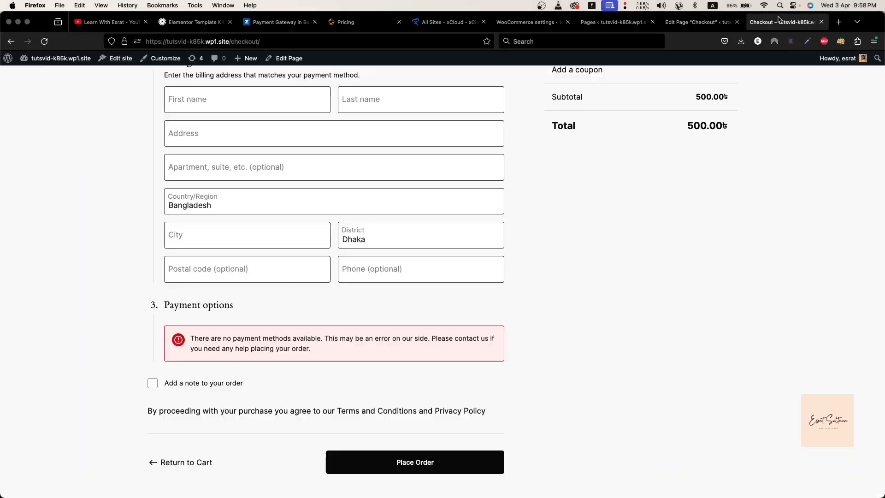
left_click(44, 41)
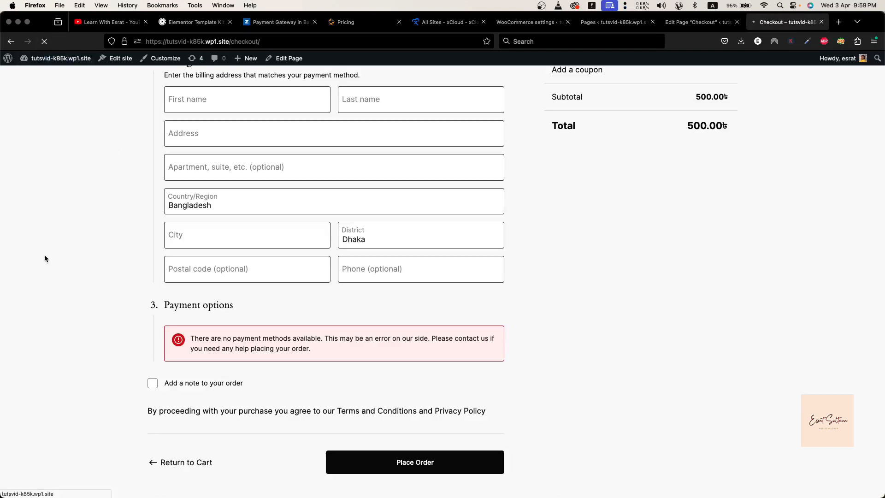
scroll(362, 406, "down", 8)
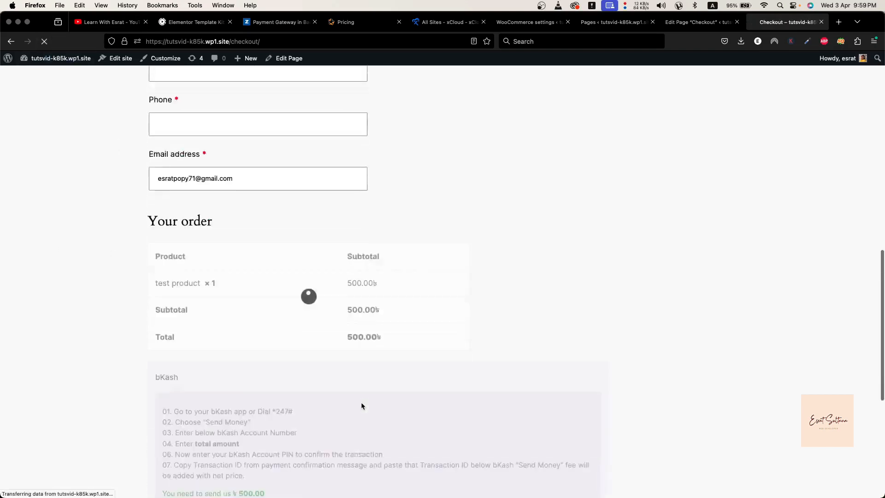
scroll(362, 406, "up", 12)
scroll(211, 375, "down", 5)
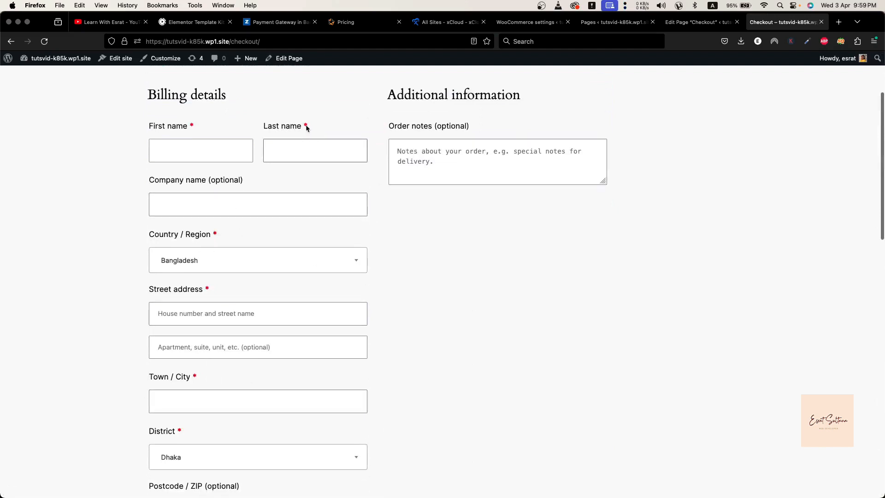
Examine the classic checkout's billing fields, order summary, bKash payment instructions, and the fields for the customer's bKash account number and transaction ID
scroll(206, 283, "down", 3)
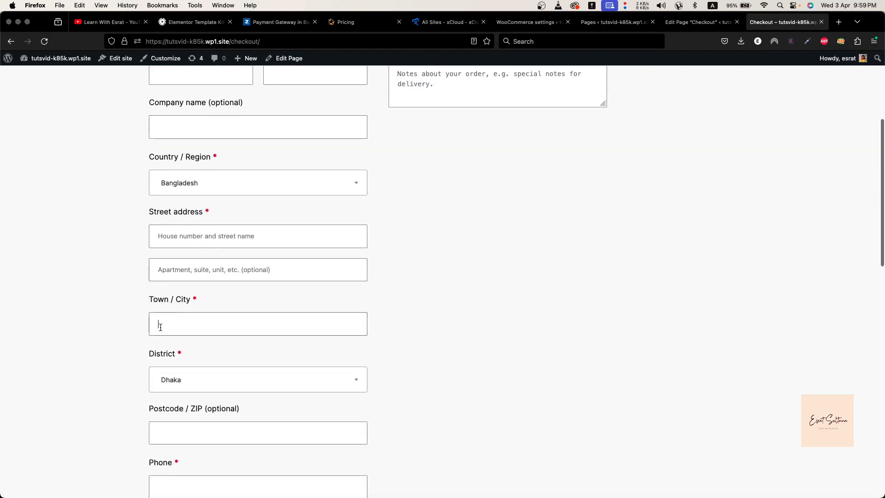
scroll(93, 335, "down", 12)
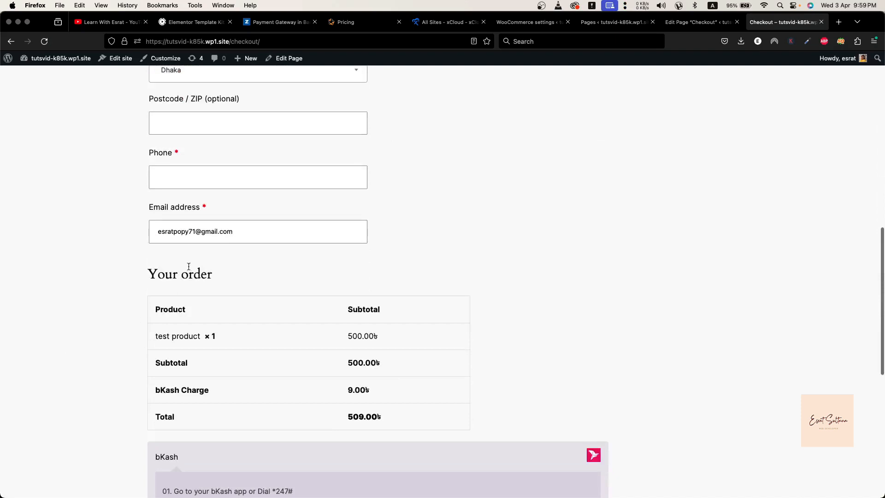
scroll(209, 396, "down", 8)
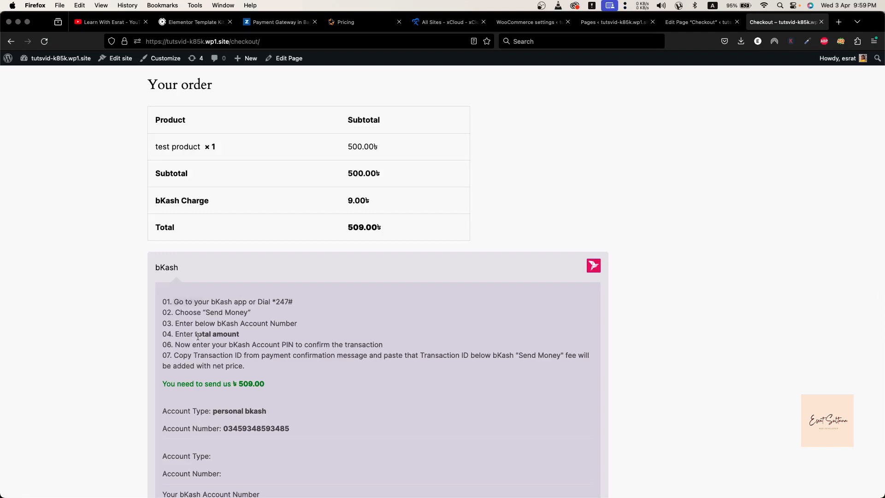
scroll(198, 339, "down", 2)
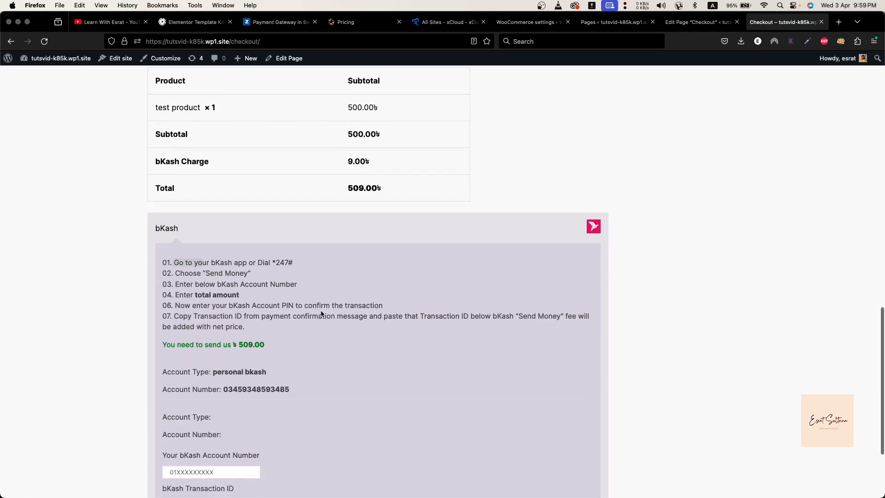
scroll(161, 387, "down", 2)
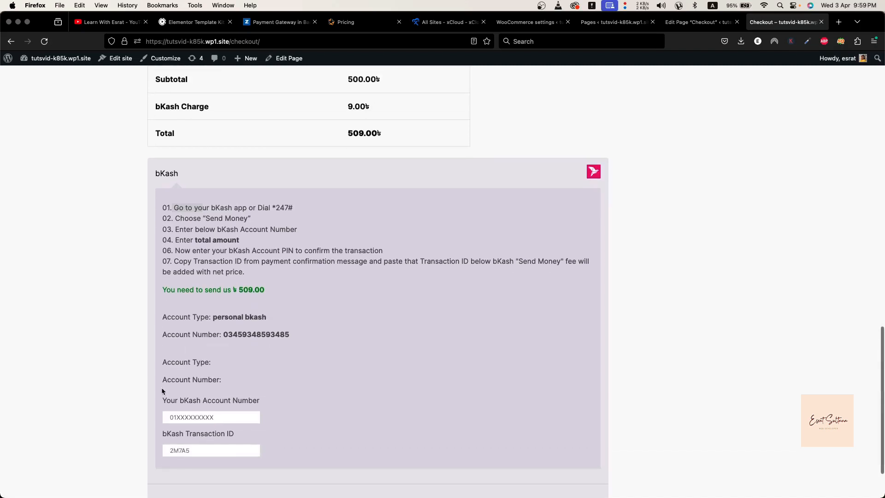
left_click(172, 418)
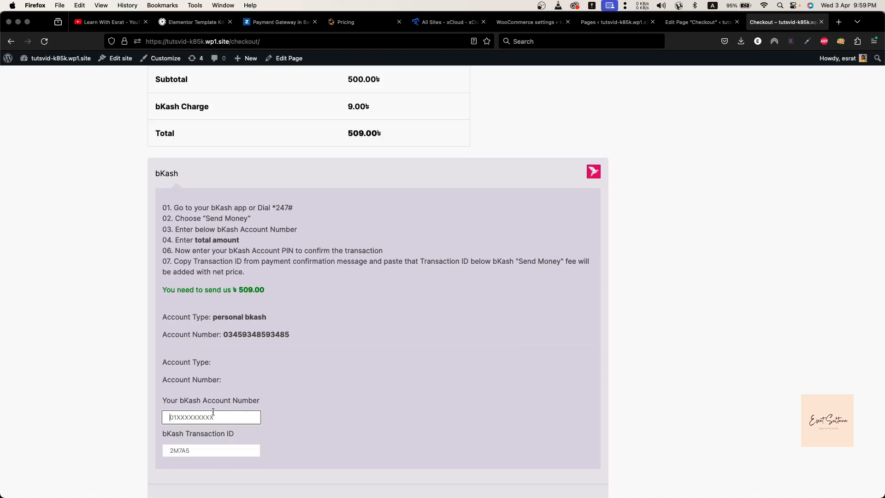
scroll(210, 419, "down", 2)
left_click(226, 386)
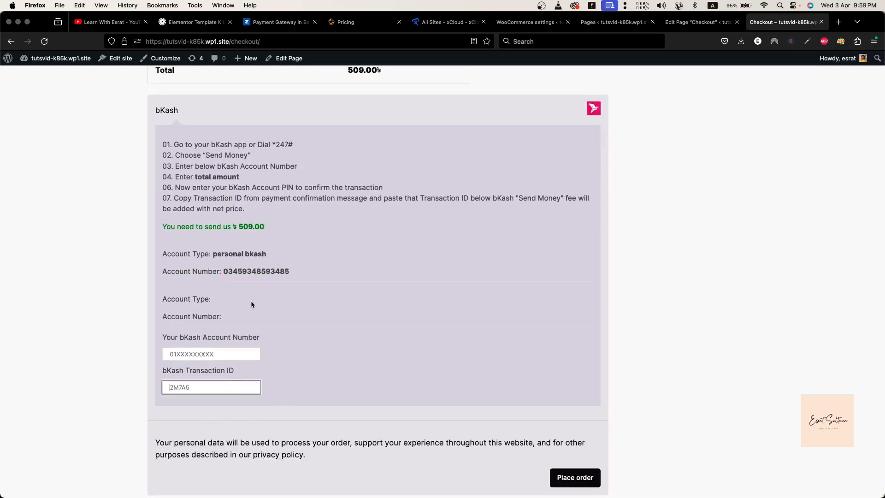
left_click_drag(224, 271, 327, 280)
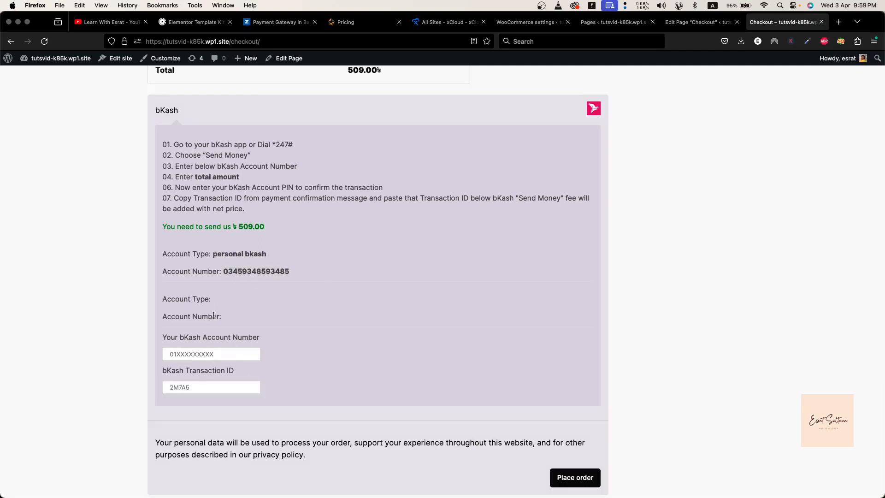
scroll(371, 471, "down", 1)
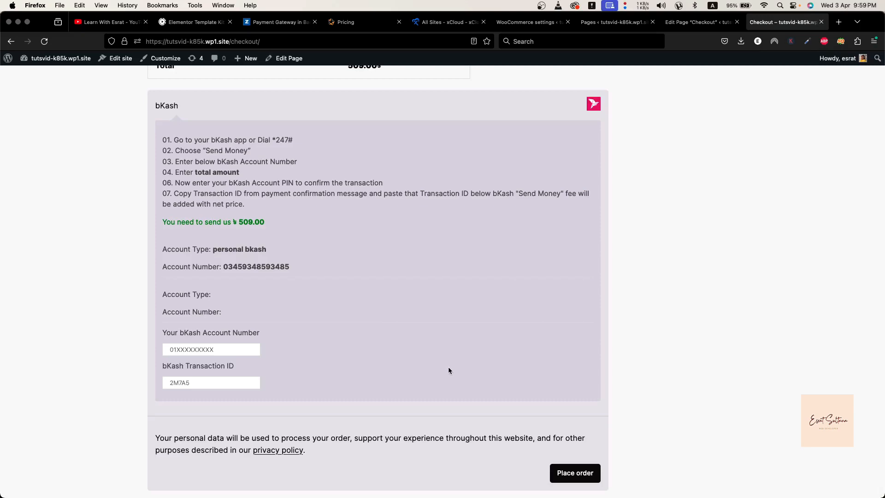
Review the checkout page once more, from the billing details through the order total to the bKash payment section
scroll(448, 367, "up", 12)
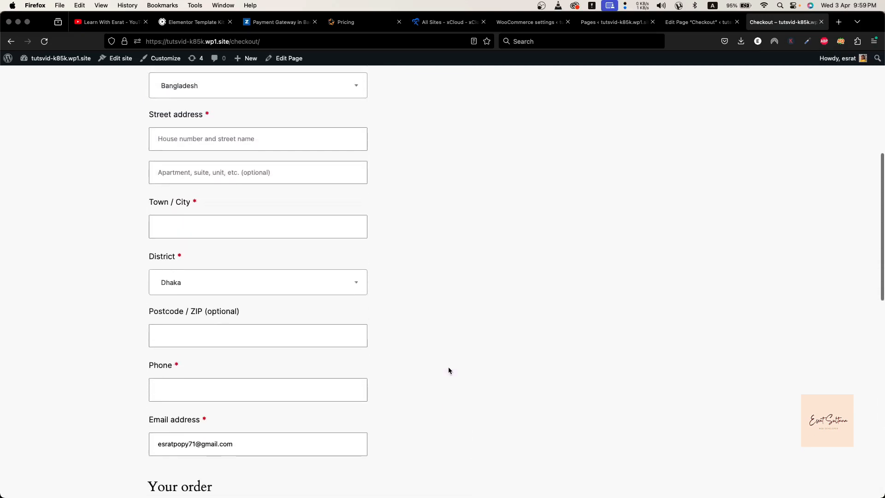
scroll(448, 368, "down", 12)
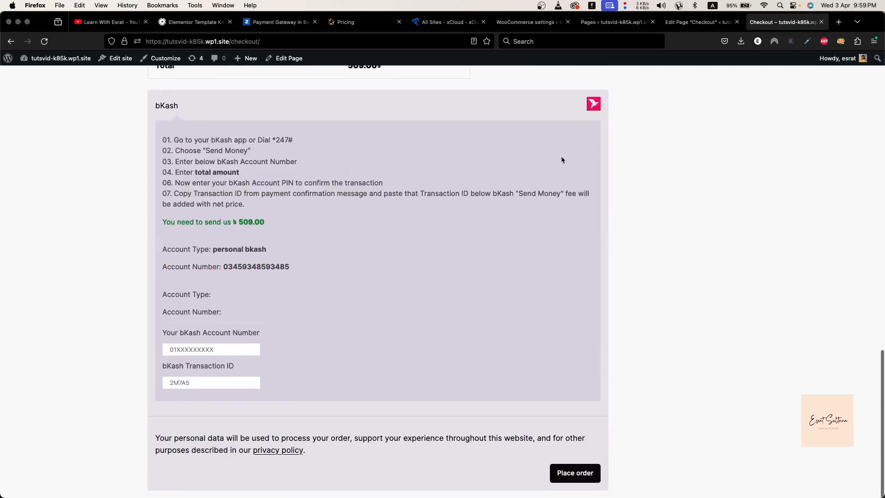
scroll(562, 159, "up", 15)
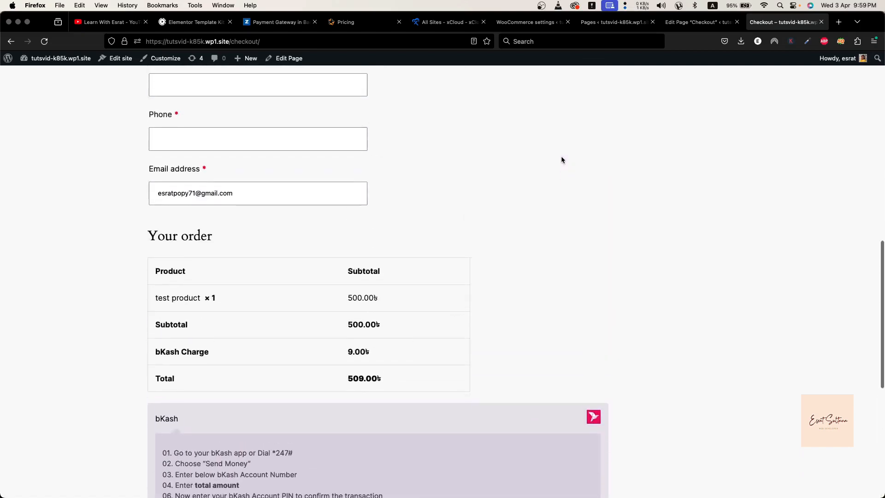
scroll(562, 160, "up", 10)
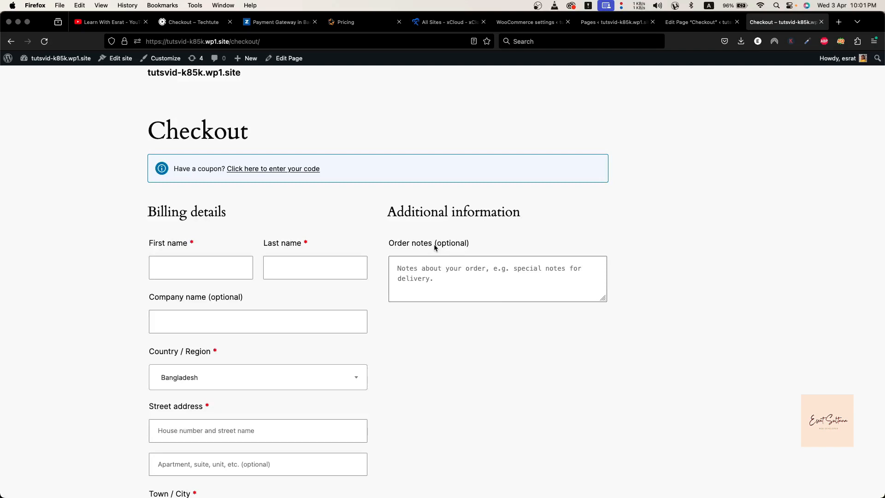
scroll(324, 342, "down", 15)
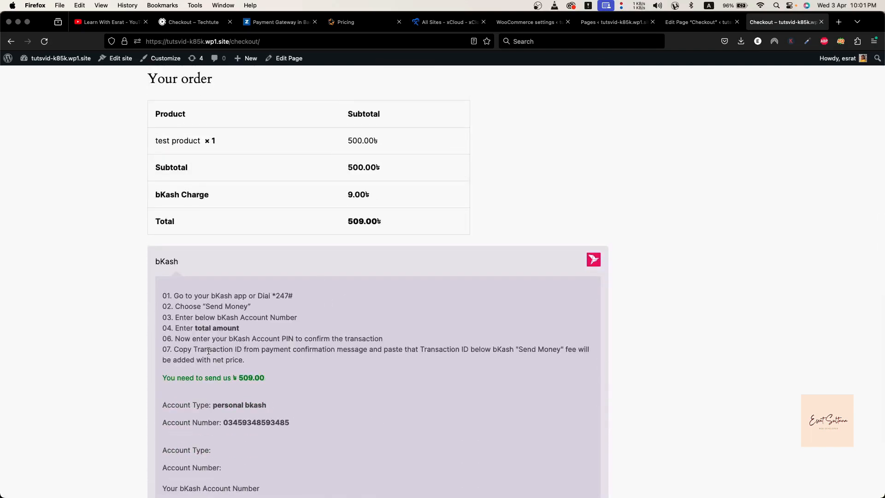
scroll(182, 331, "down", 3)
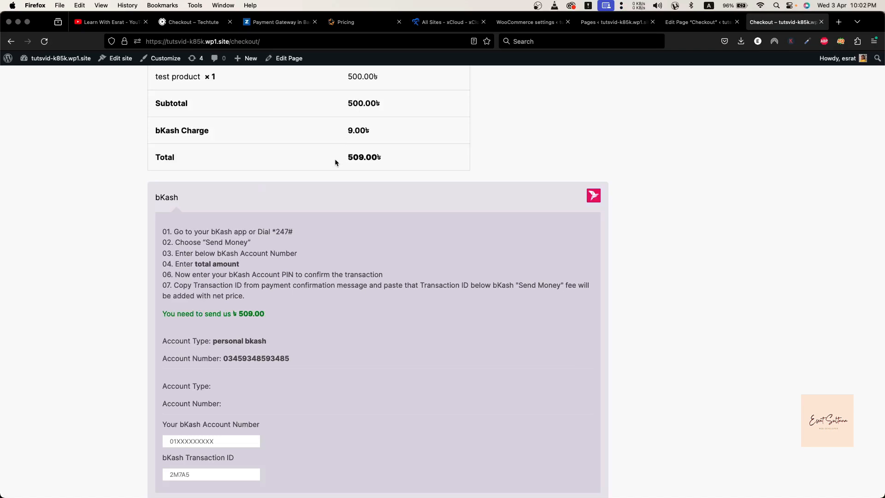
scroll(298, 218, "down", 2)
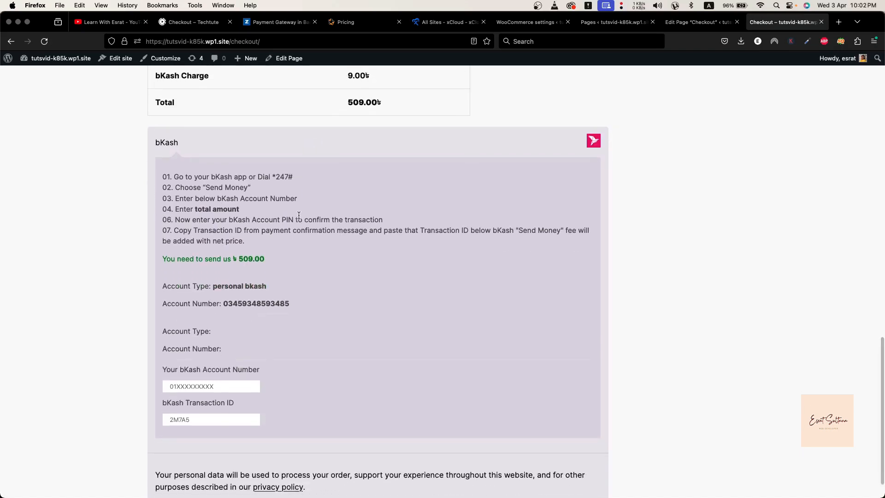
scroll(299, 215, "up", 1)
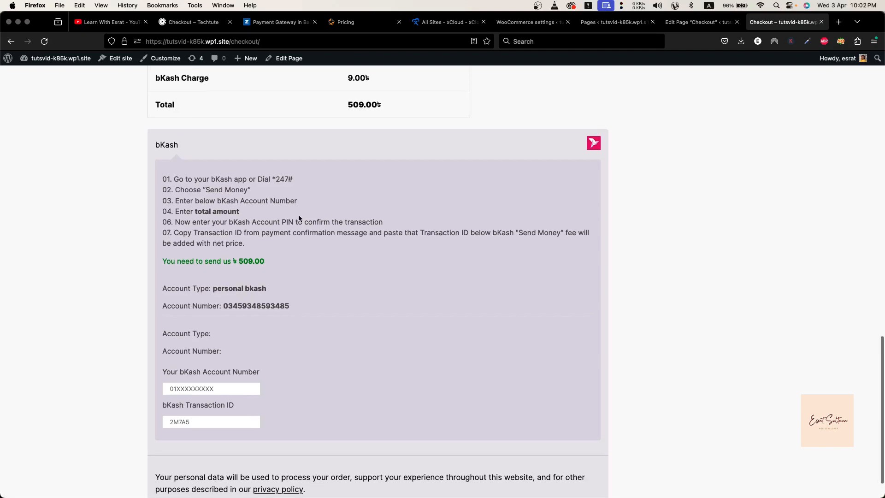
scroll(299, 218, "up", 15)
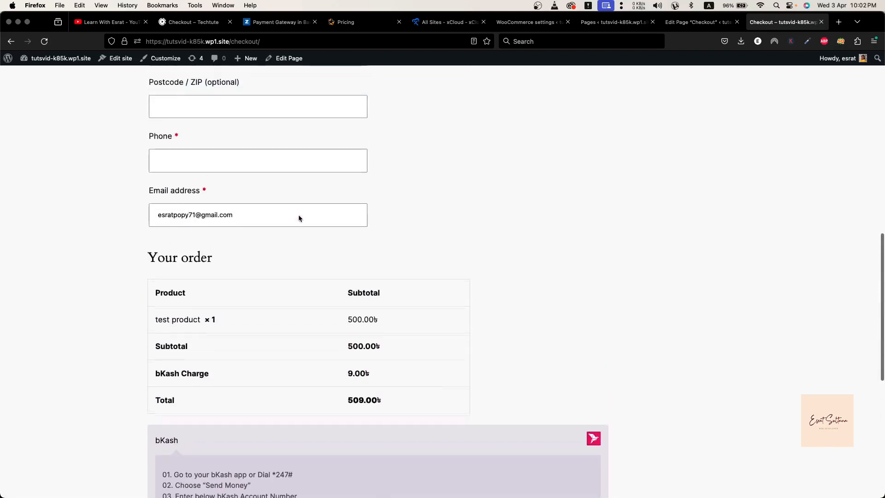